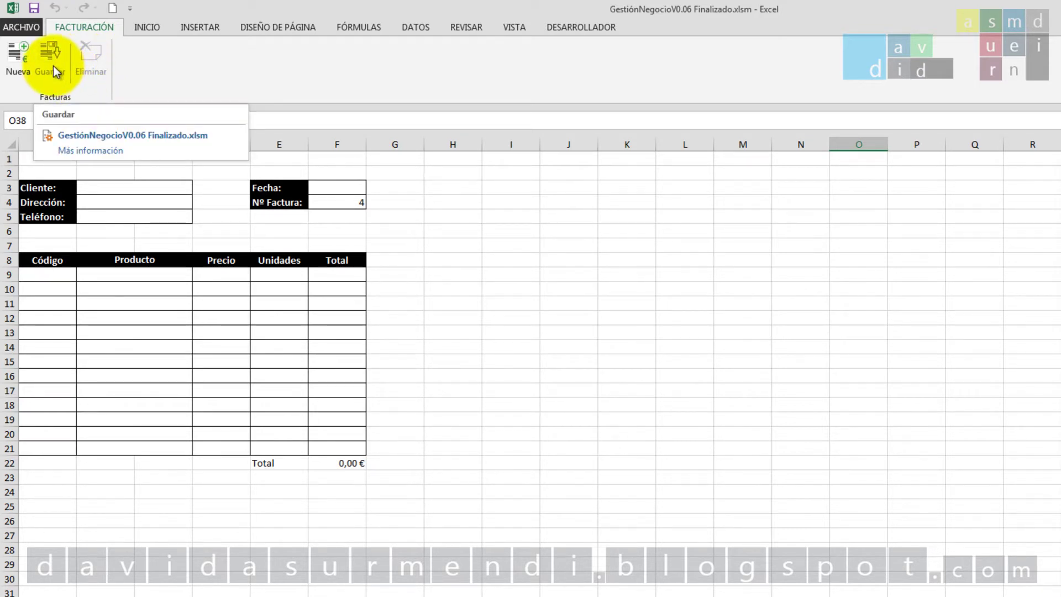
# - Save the current invoice with the Guardar command on the FACTURACIÓN tab
pyautogui.click(133, 187)
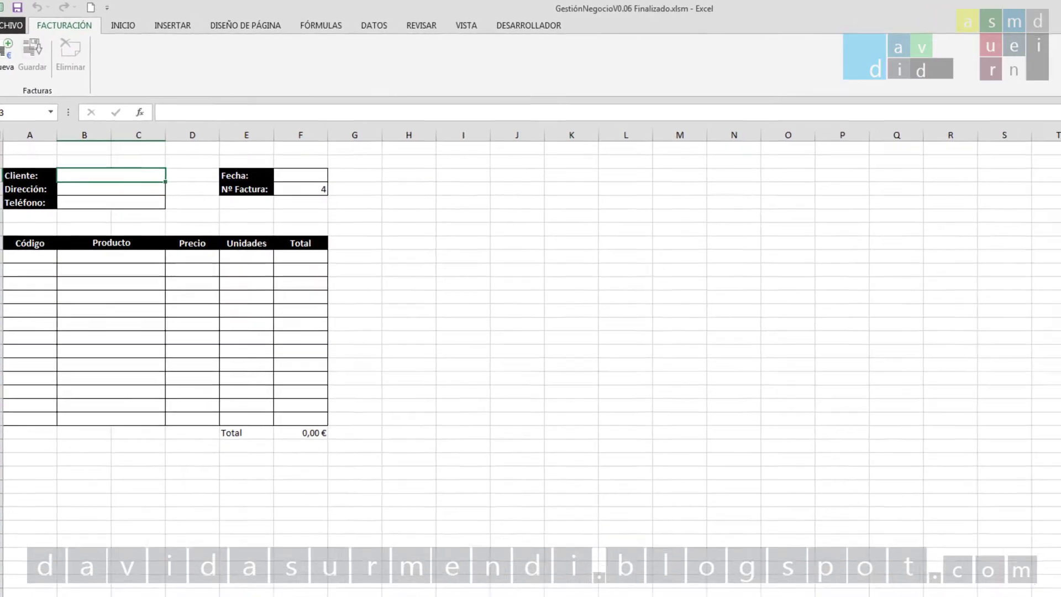
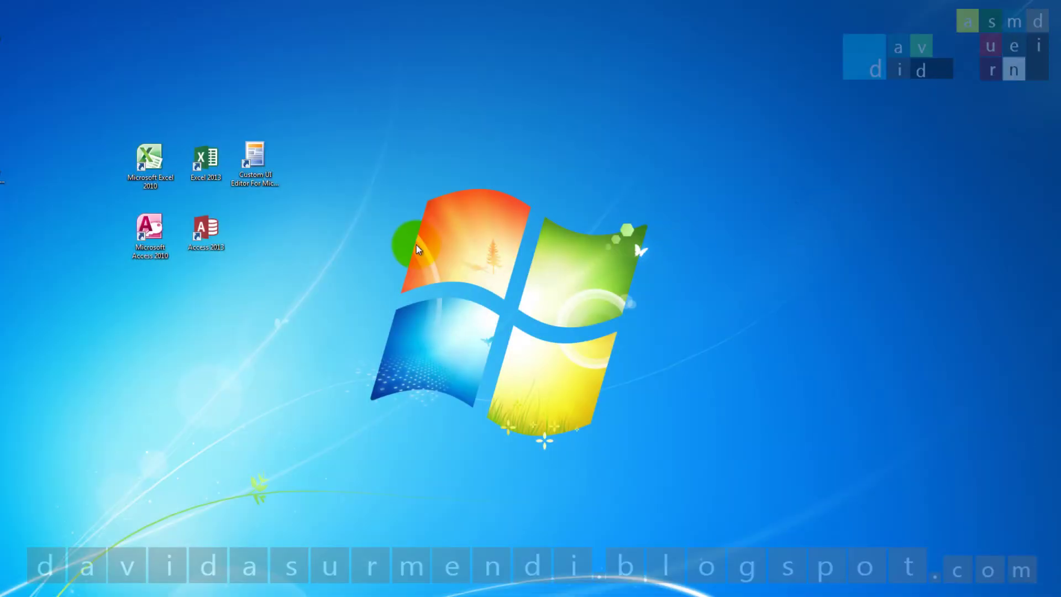
# - Start the Custom UI Editor for Microsoft Office from its desktop shortcut
pyautogui.click(258, 169)
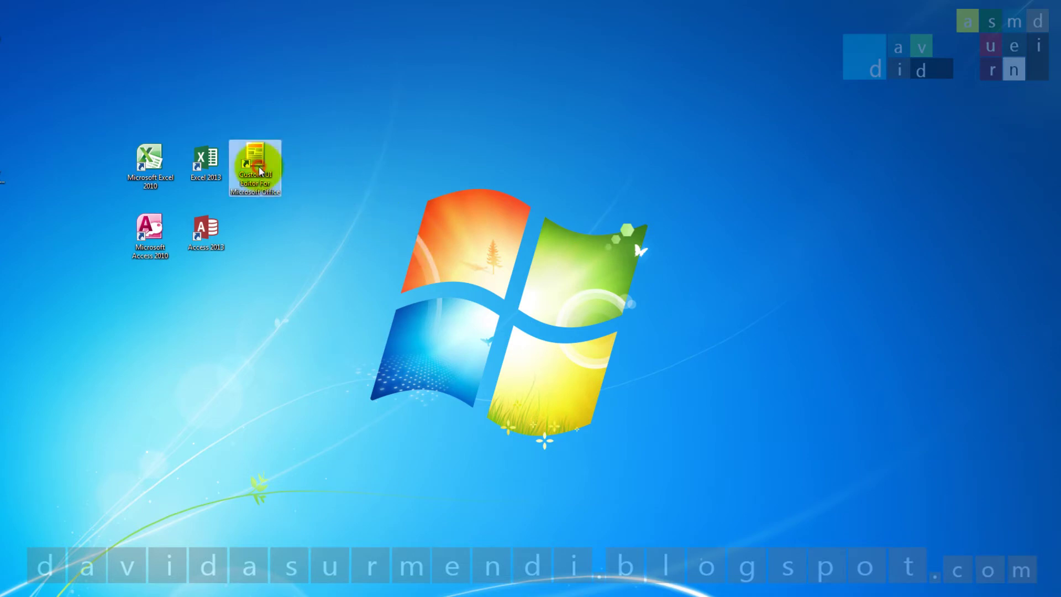
pyautogui.doubleClick(260, 171)
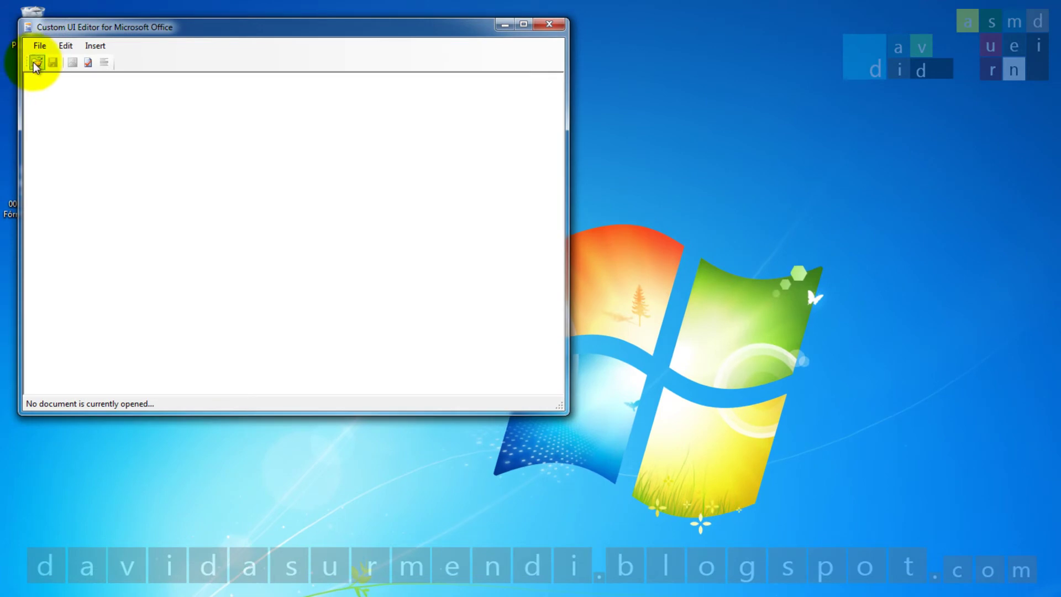
# - Load GestiónNegocioV0.06.xlsm from the Vídeos library and maximize the editor to show customUI14.xml
pyautogui.click(36, 63)
pyautogui.doubleClick(236, 171)
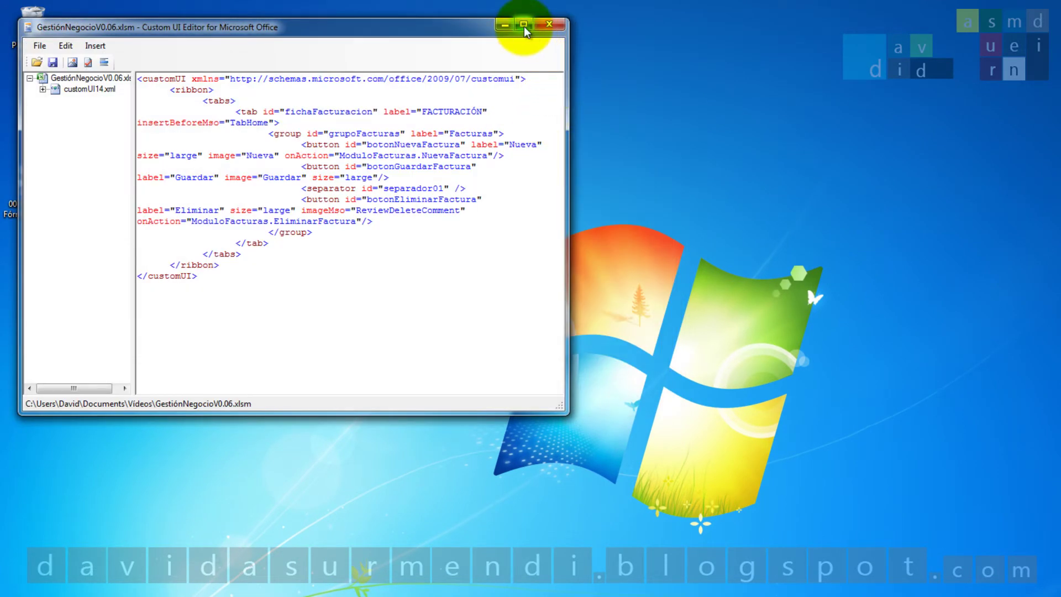
pyautogui.click(523, 25)
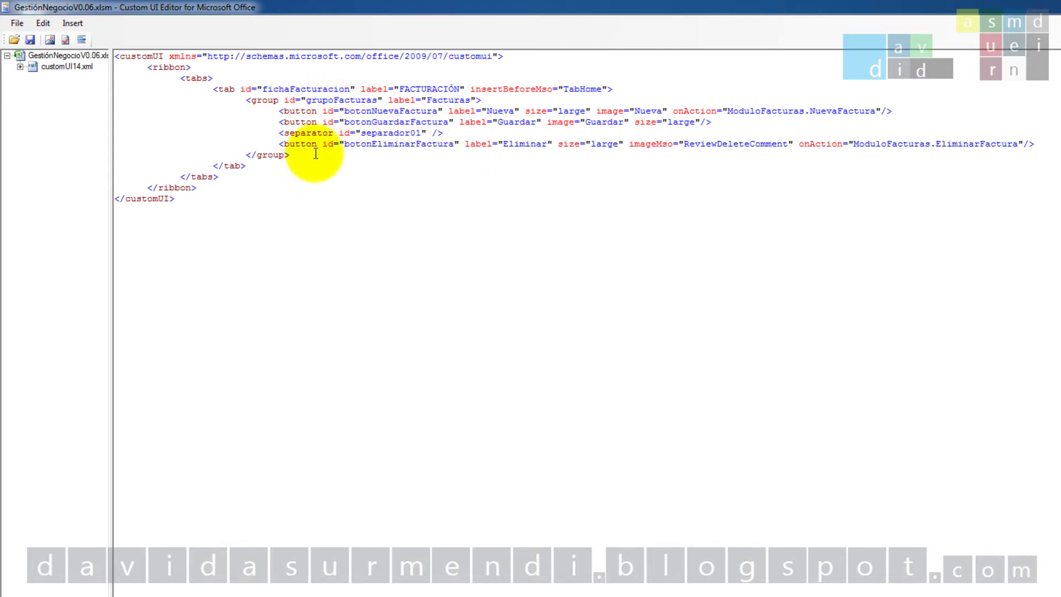
# - Insert enabled="false" before onAction in the botonNuevaFactura button definition
pyautogui.click(394, 110)
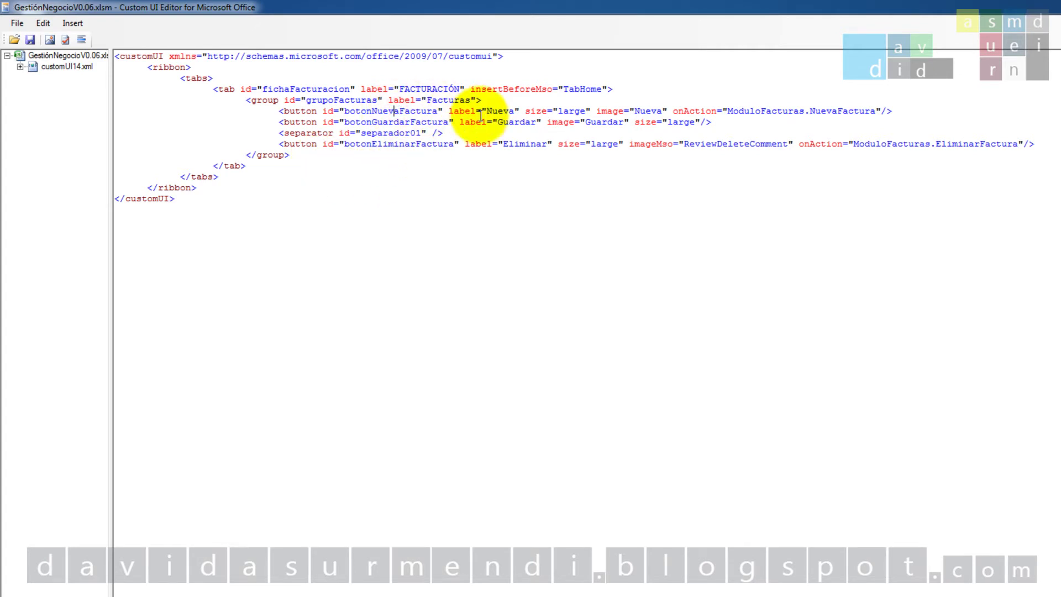
pyautogui.click(482, 113)
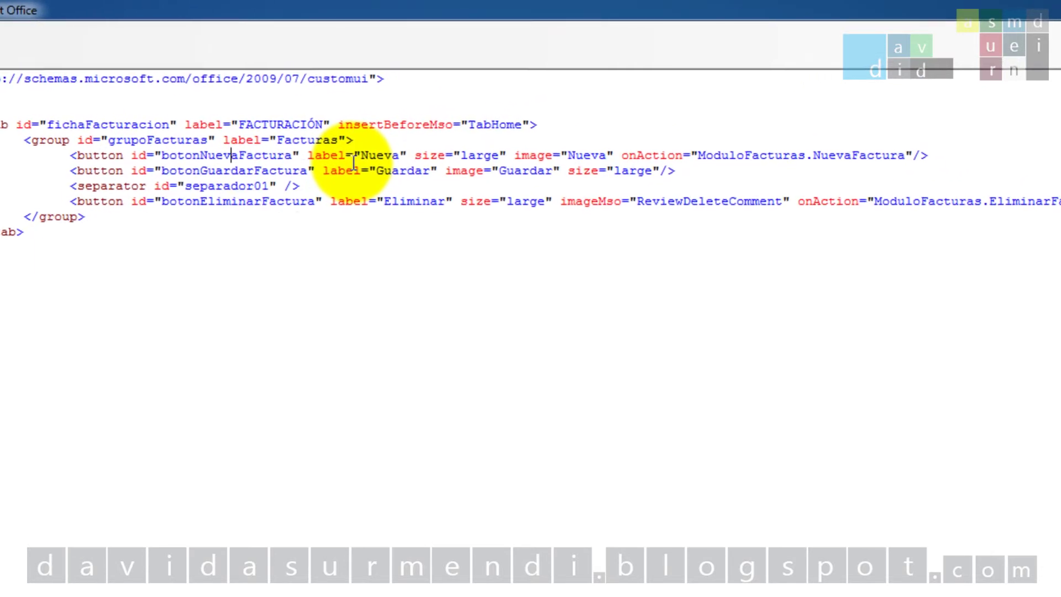
pyautogui.click(621, 157)
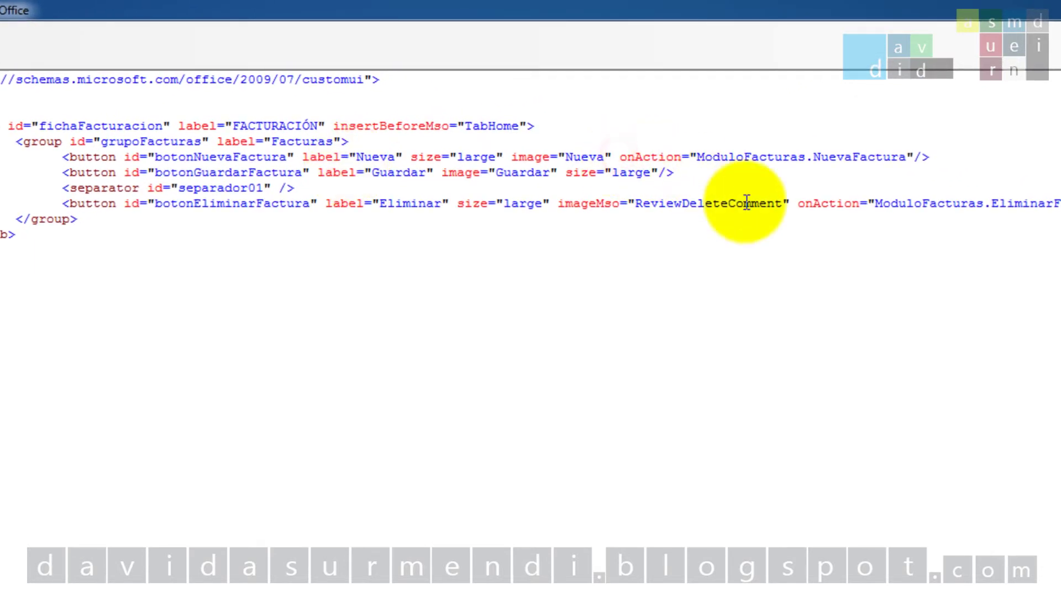
pyautogui.write('enabled="false')
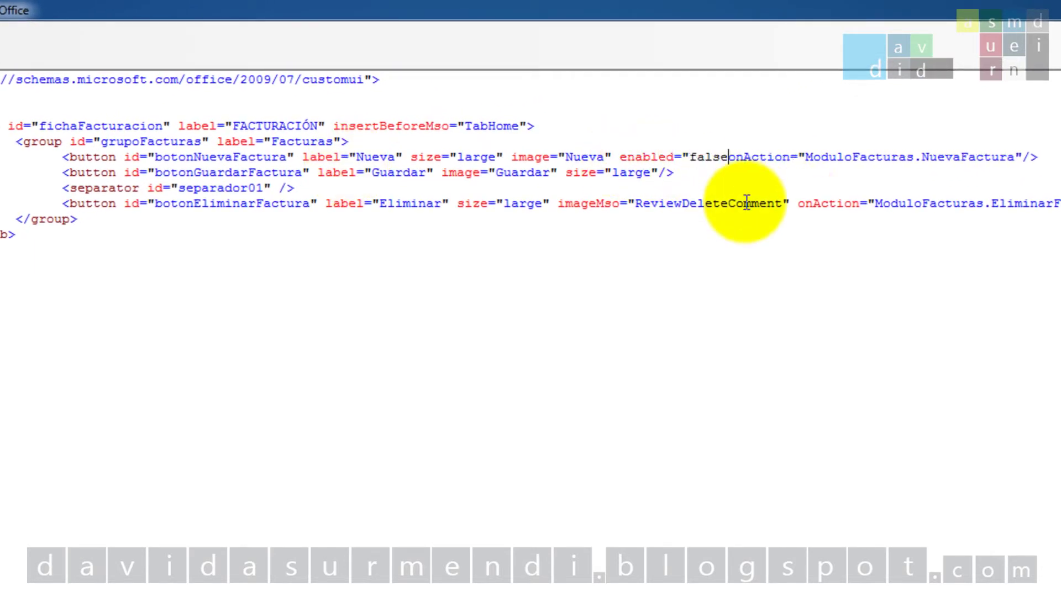
pyautogui.write('"')
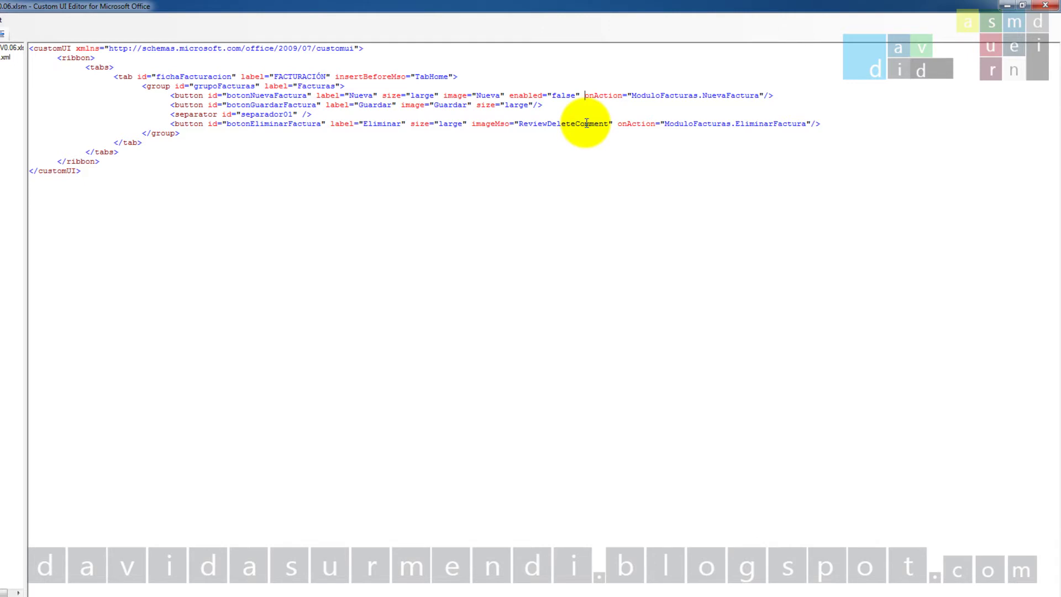
# - Close the editor saving the XML, then open GestiónNegocioV0.06.xlsm from Excel 2013's recent files
pyautogui.click(1055, 5)
pyautogui.click(489, 350)
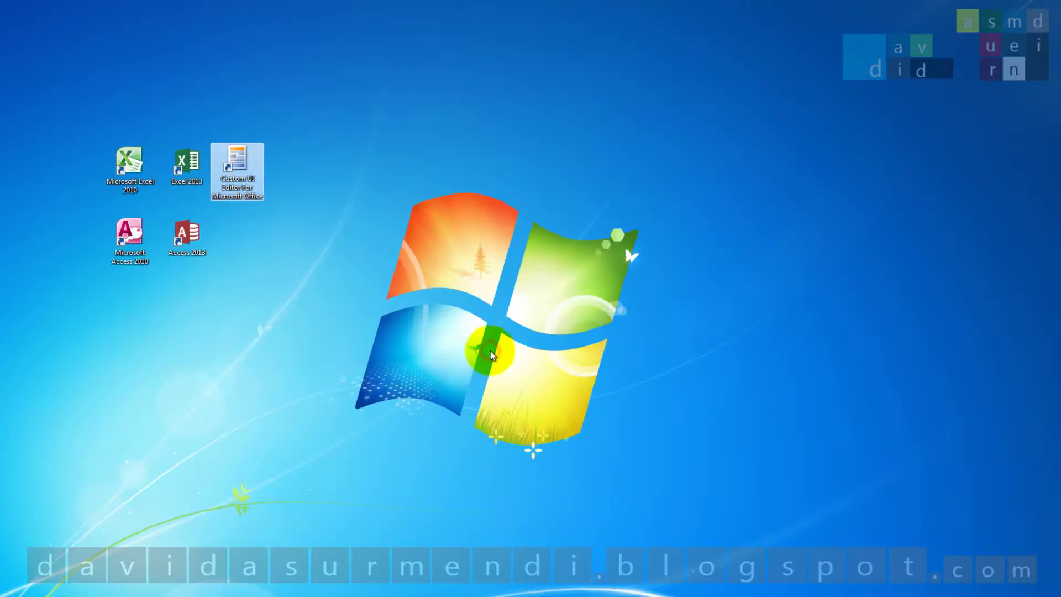
pyautogui.doubleClick(203, 166)
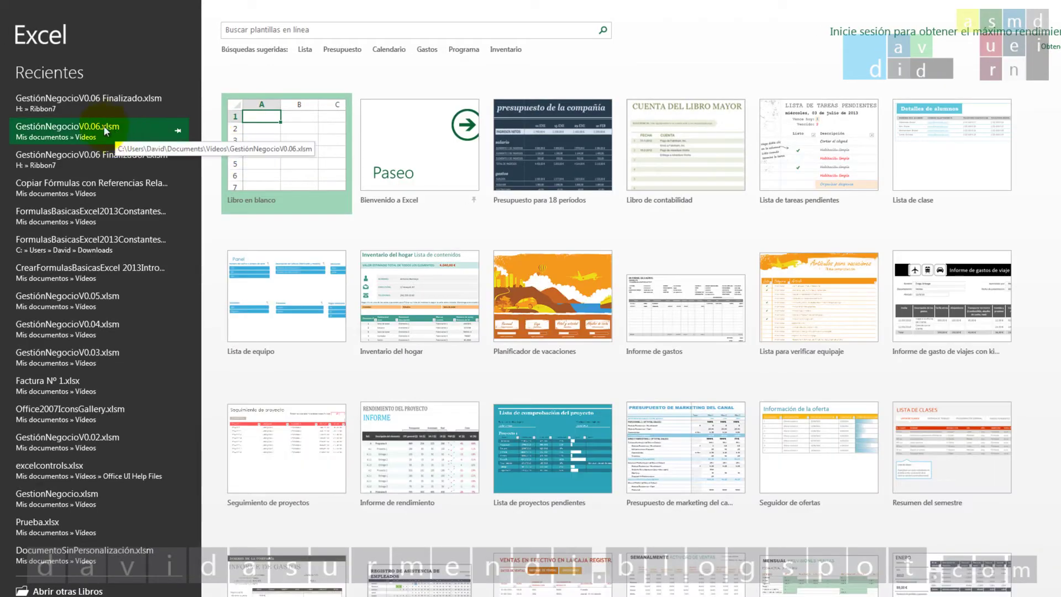
pyautogui.click(95, 126)
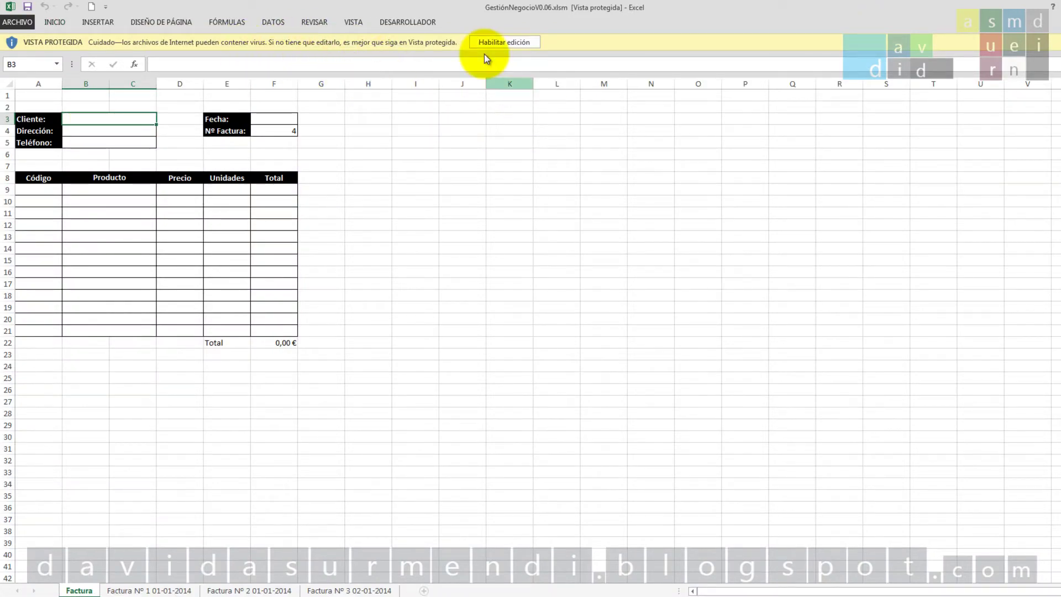
# - Enable editing and macros, then test the Nueva button on the FACTURACIÓN tab
pyautogui.click(496, 44)
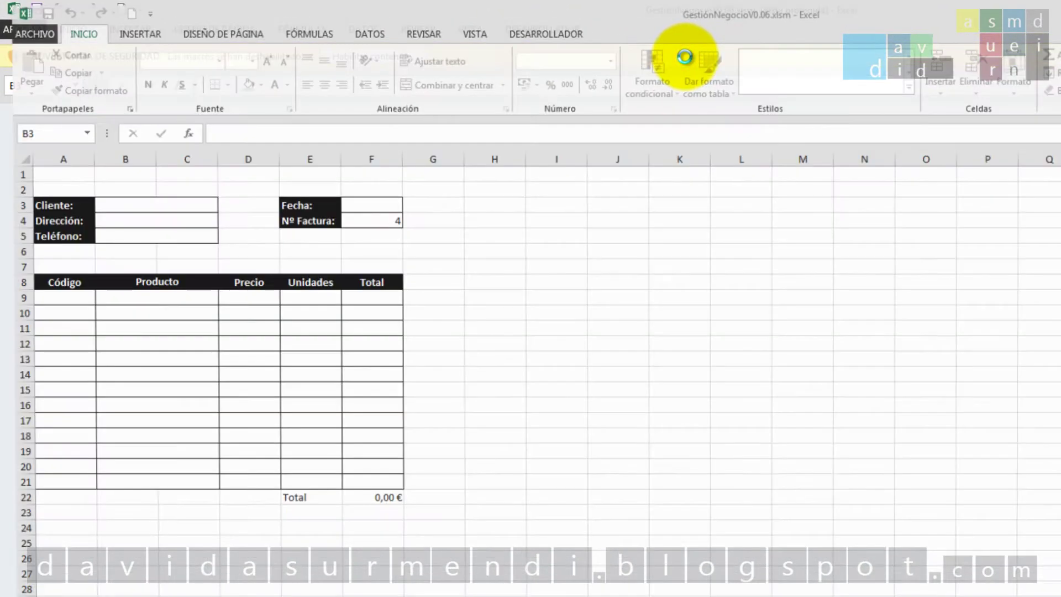
pyautogui.click(375, 123)
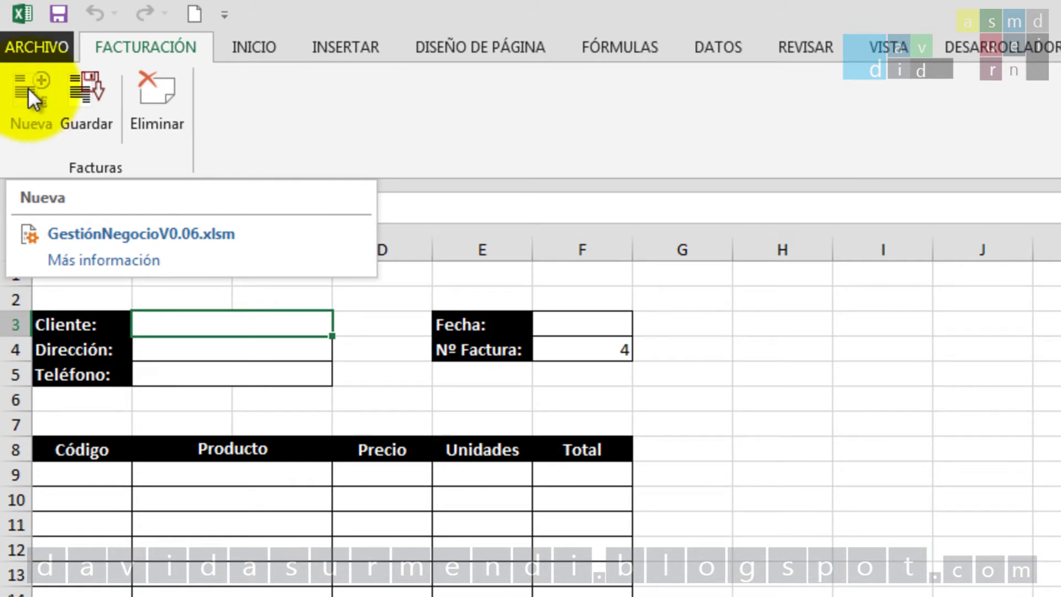
pyautogui.click(31, 88)
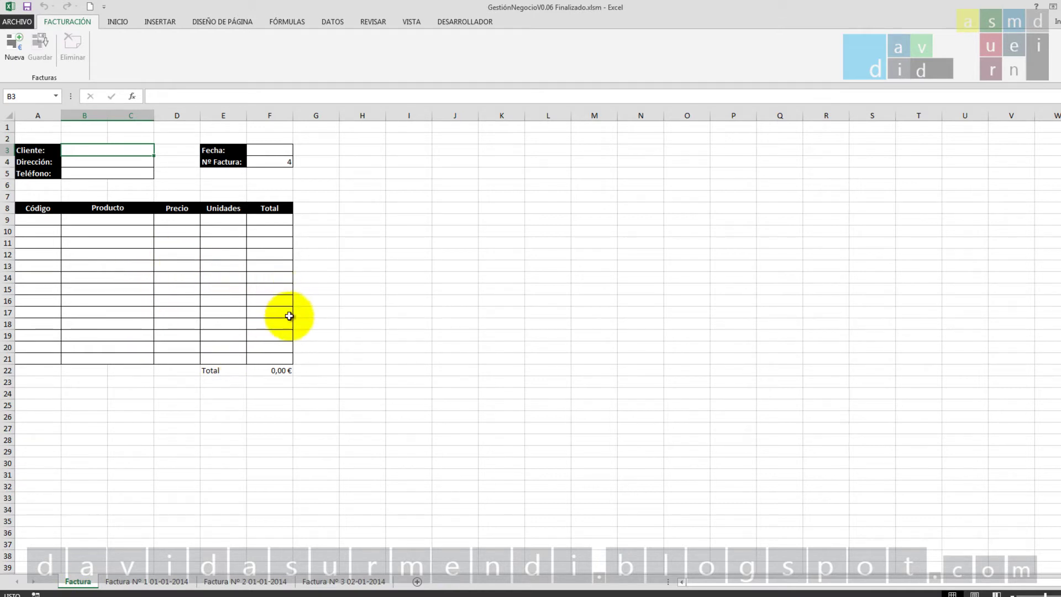
pyautogui.click(174, 582)
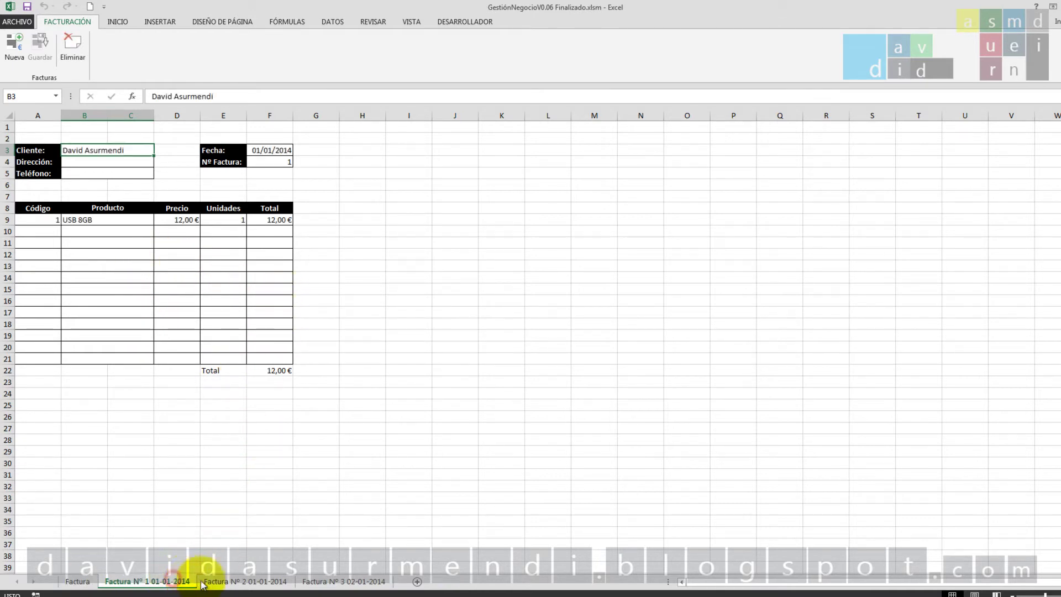
pyautogui.click(221, 582)
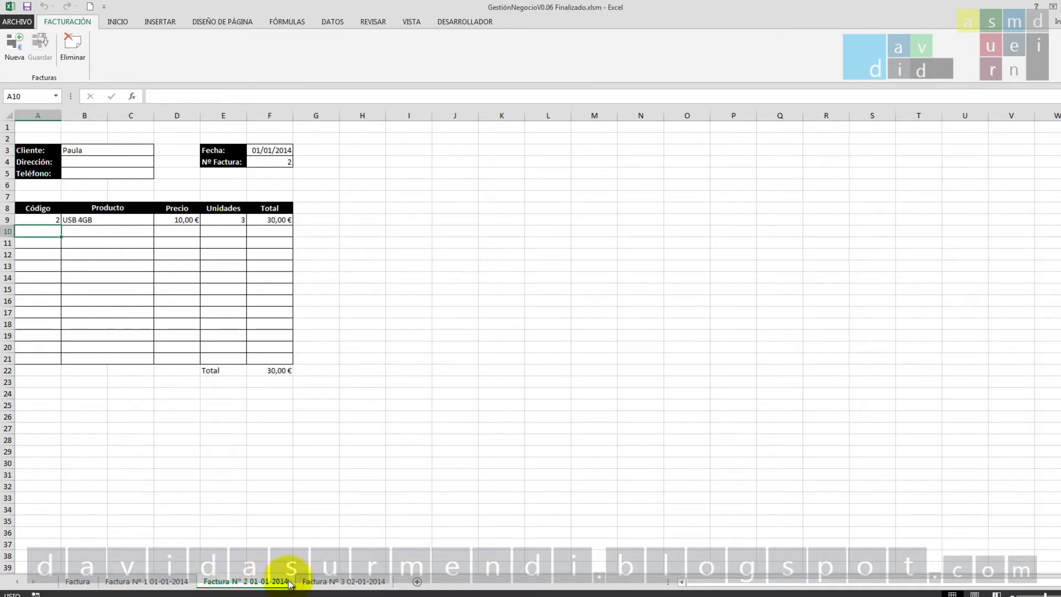
pyautogui.click(311, 587)
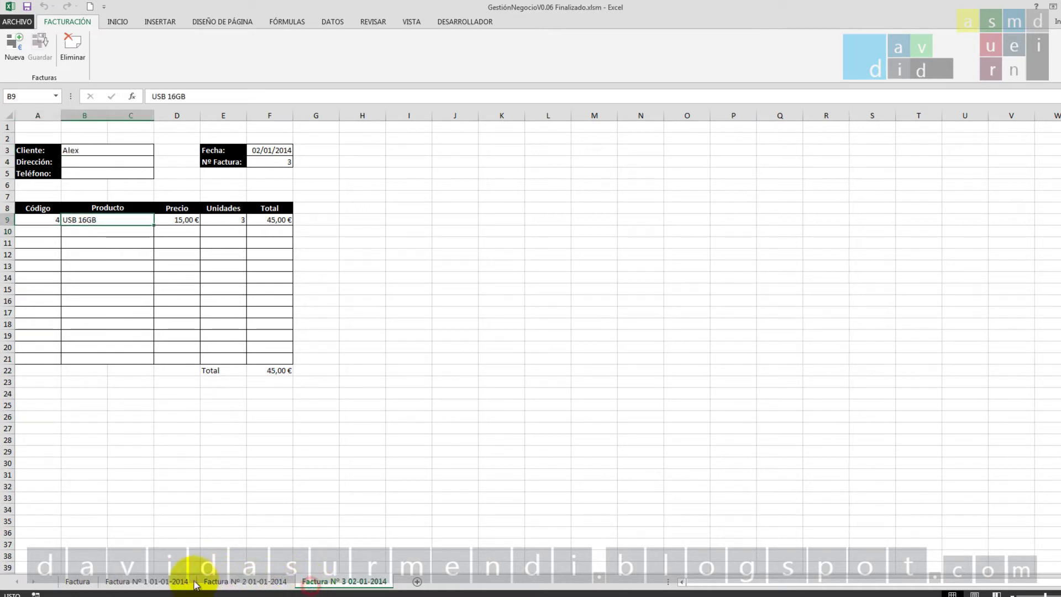
pyautogui.click(138, 582)
pyautogui.click(83, 583)
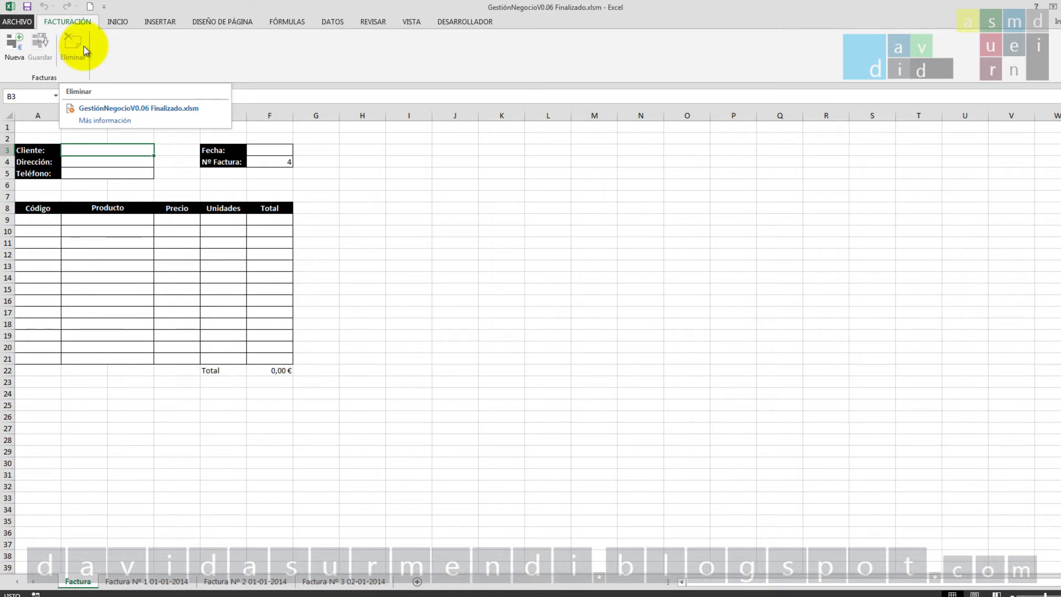
pyautogui.click(154, 581)
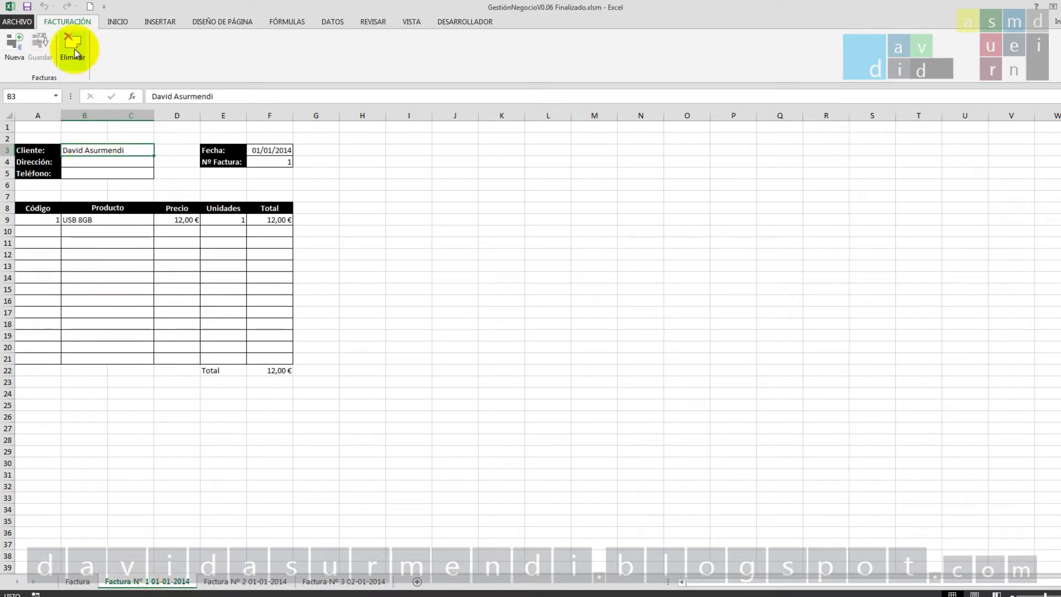
pyautogui.click(245, 581)
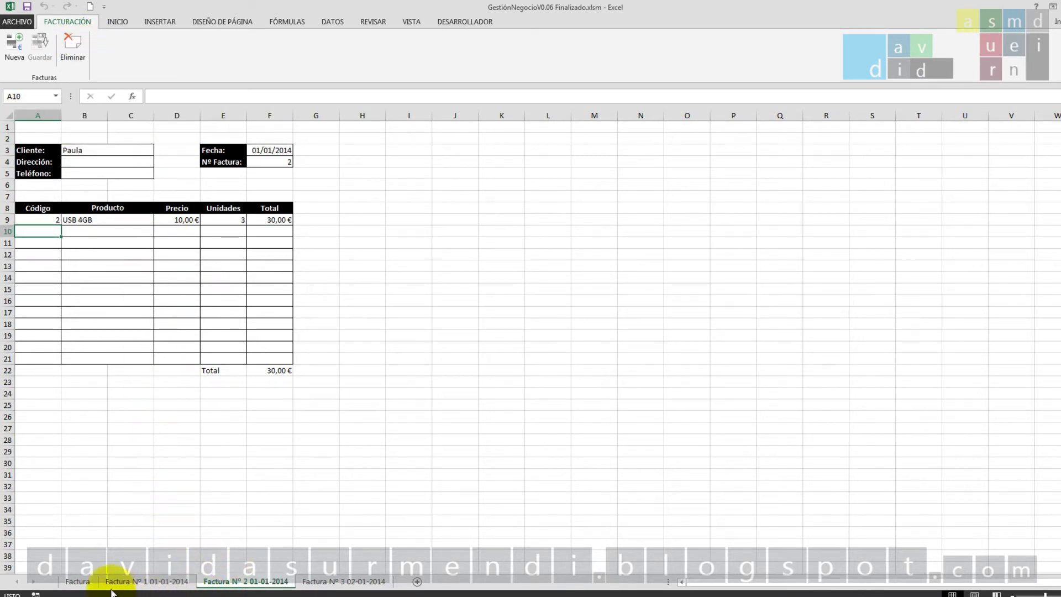
pyautogui.click(79, 587)
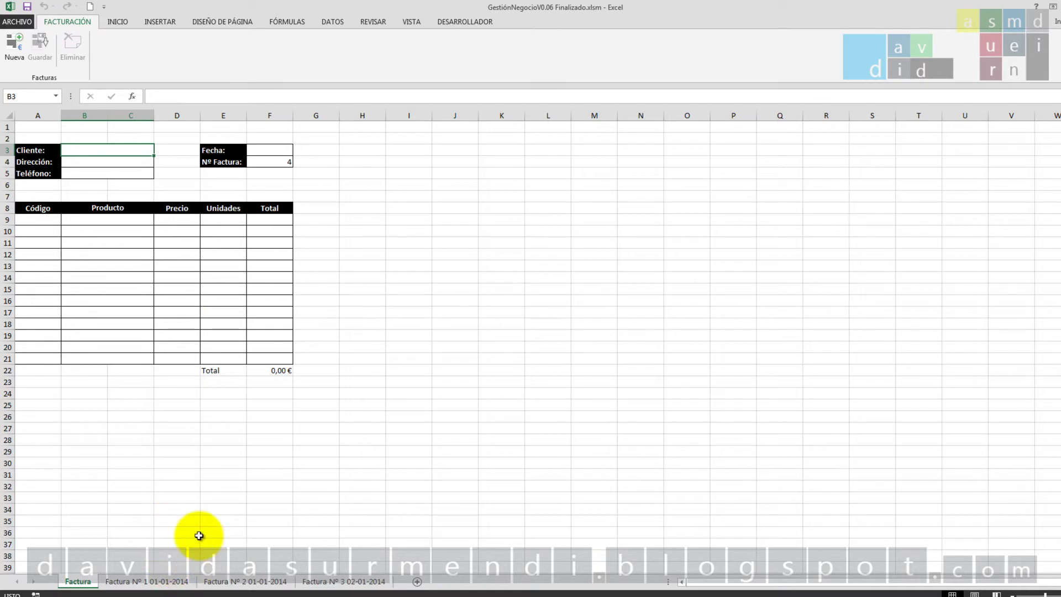
pyautogui.click(239, 584)
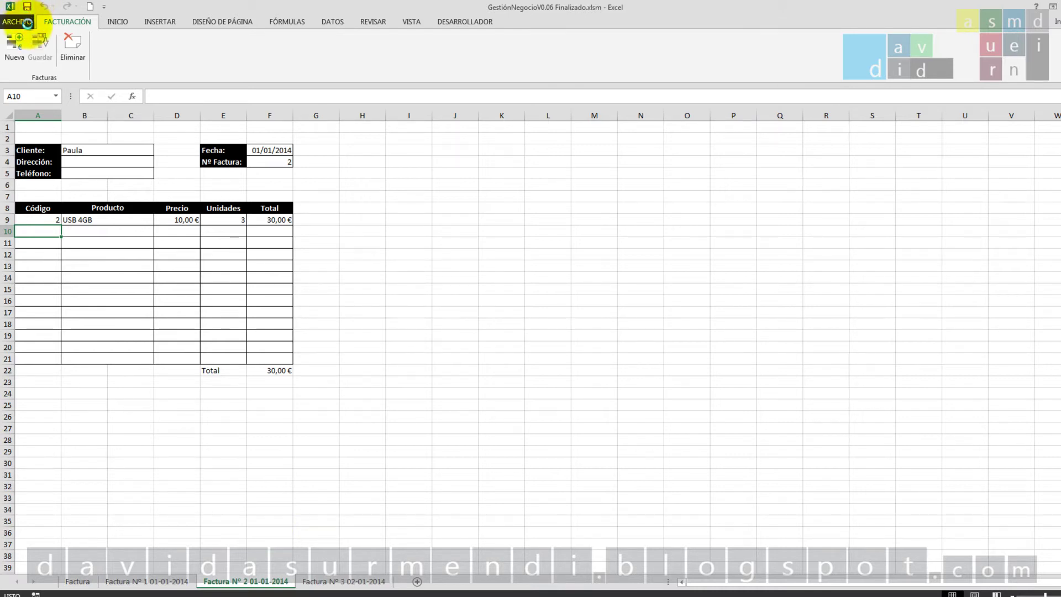
# - Close GestiónNegocioV0.06 Finalizado.xlsm and reopen it from the Libros recientes list
pyautogui.click(28, 24)
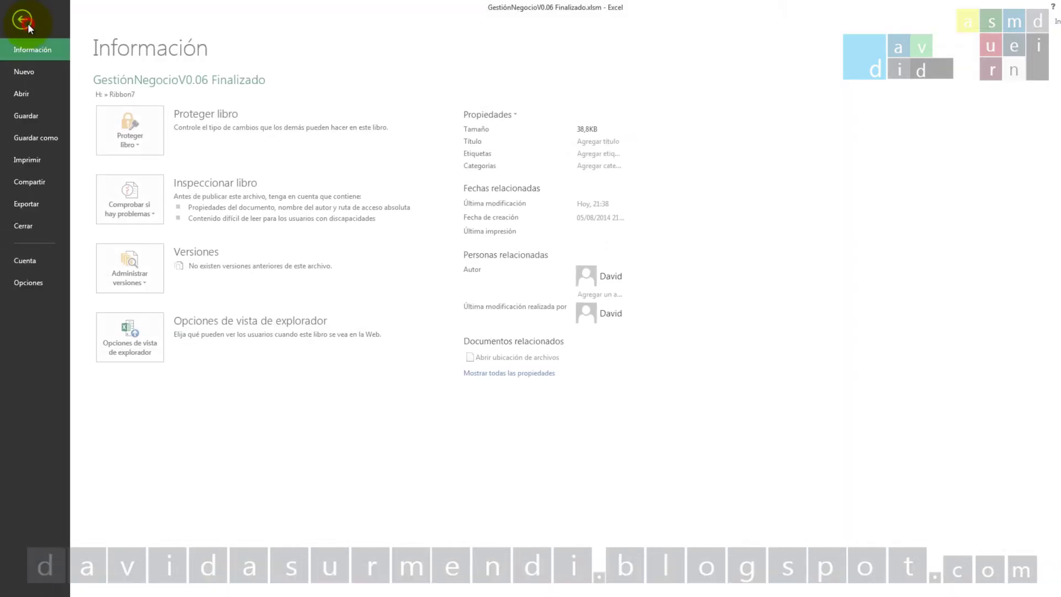
pyautogui.click(28, 230)
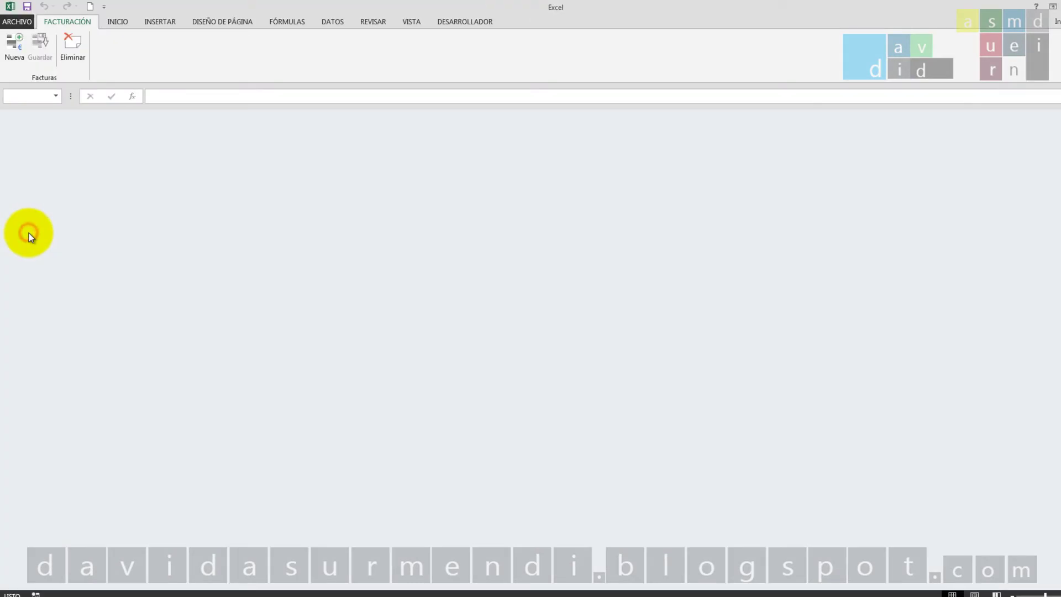
pyautogui.click(13, 27)
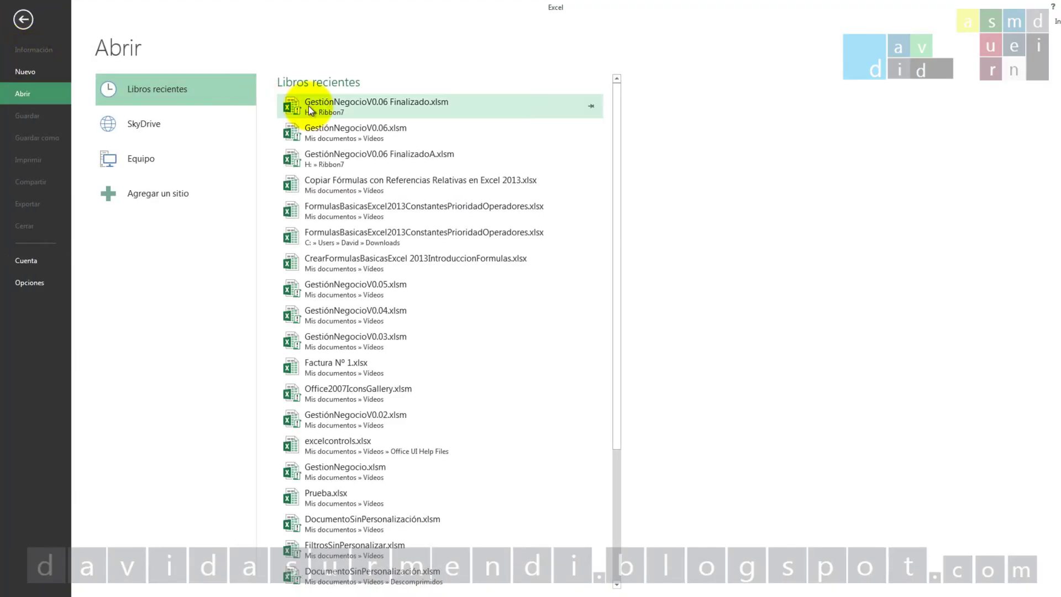
pyautogui.click(308, 107)
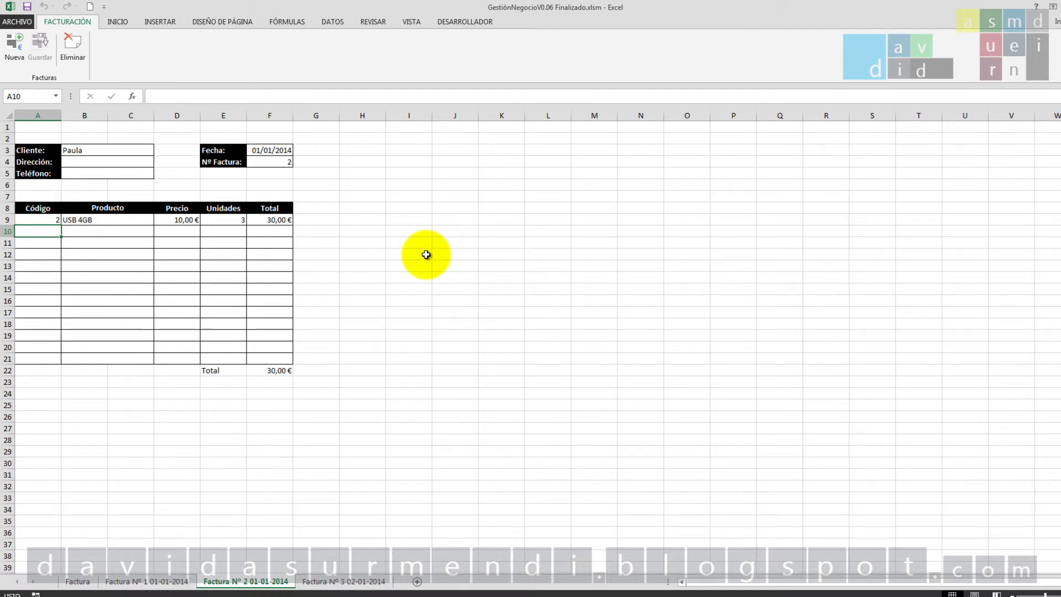
# - Switch through the Factura, Factura Nº 2, Nº 3 and Nº 1 sheets, ending on Factura Nº 1
pyautogui.click(87, 583)
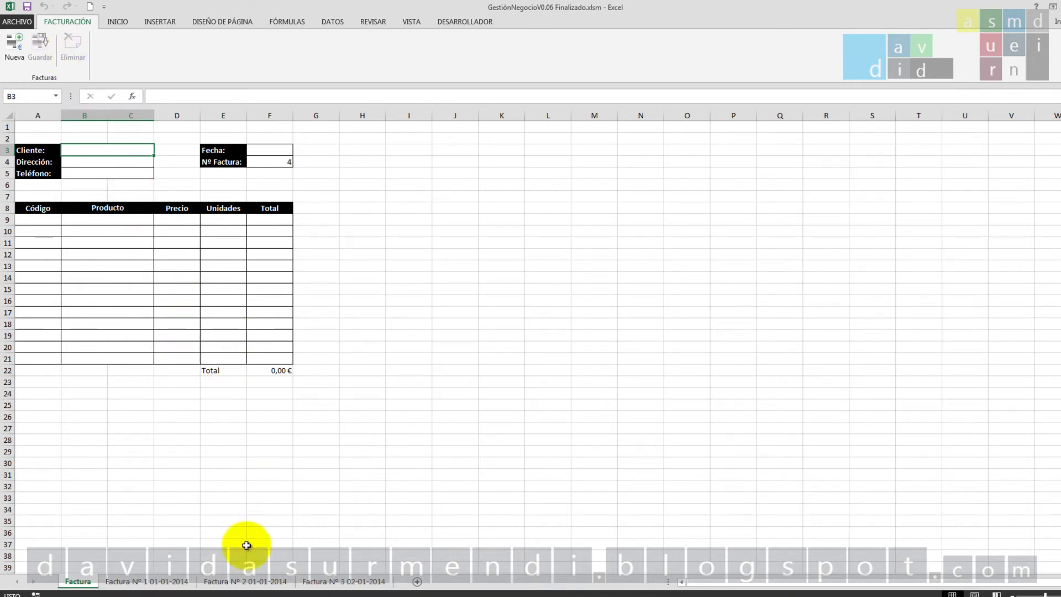
pyautogui.click(236, 581)
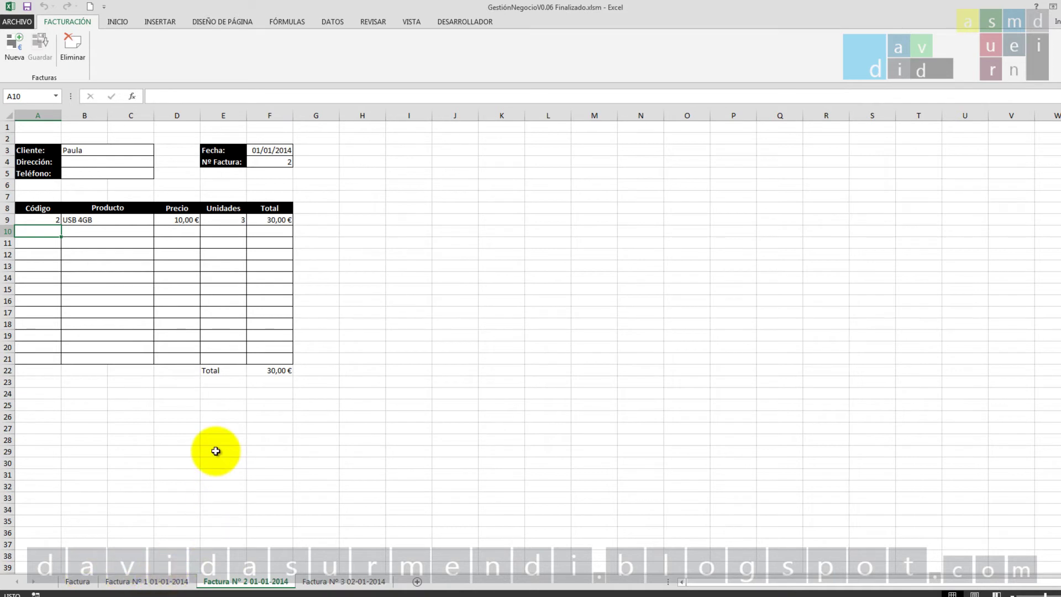
pyautogui.click(326, 581)
pyautogui.click(273, 581)
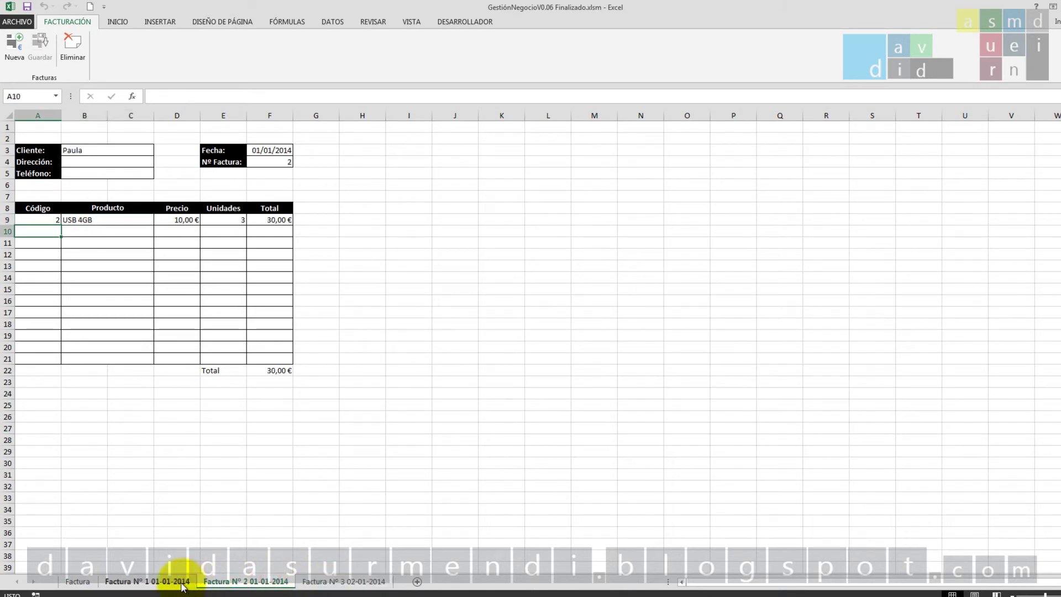
pyautogui.click(160, 581)
pyautogui.click(87, 581)
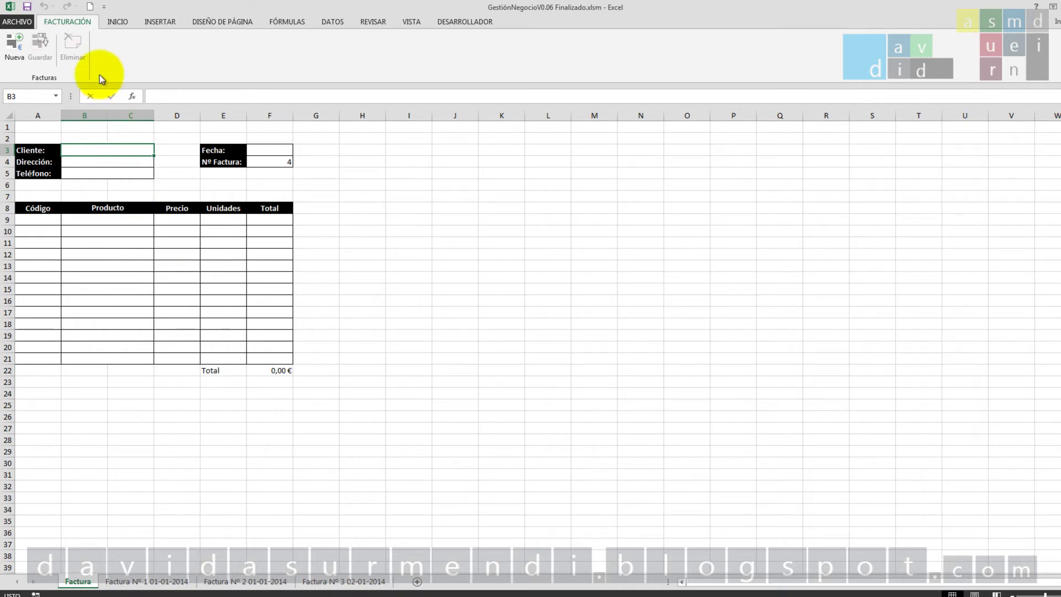
pyautogui.click(127, 582)
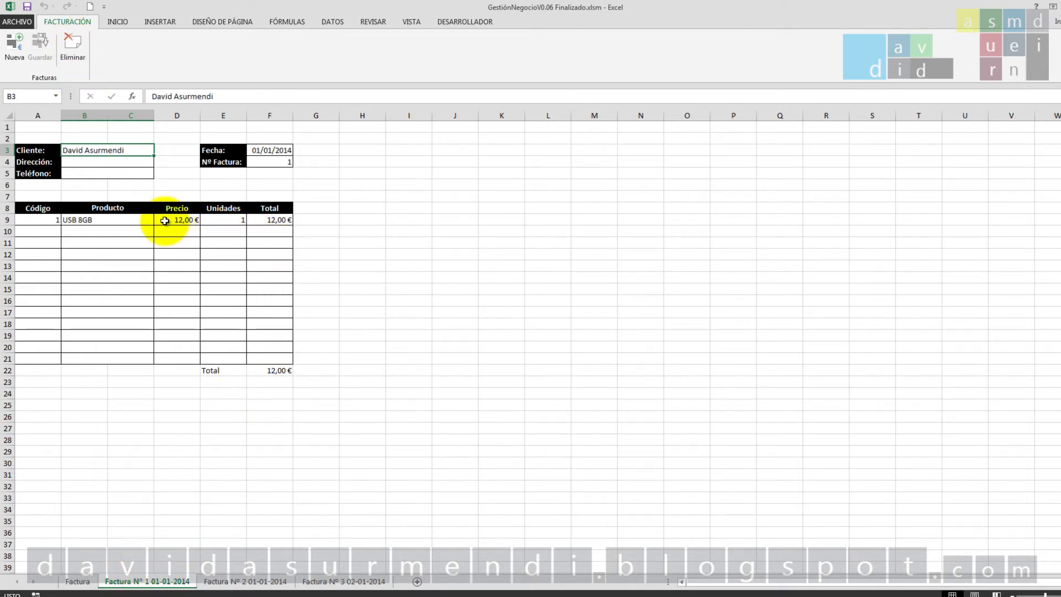
# - Select the range F14:F15
pyautogui.moveTo(249, 289); pyautogui.dragTo(249, 279)
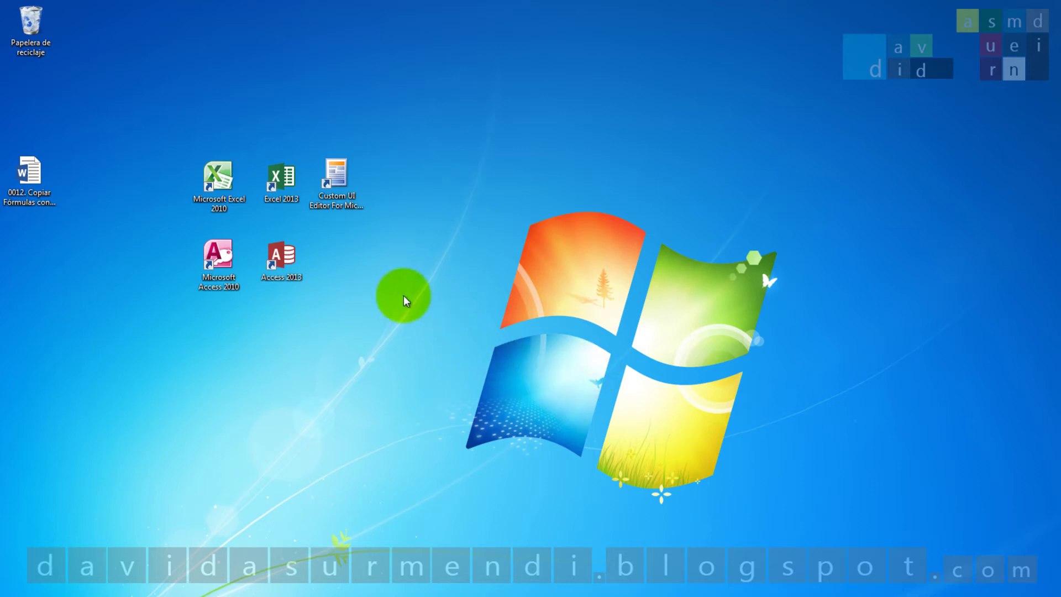
# - Reopen GestiónNegocioV0.06.xlsm in the editor and add getEnabled="ModuloRibbon.ActivarDesactivarBotonEliminar" to botonEliminarFactura
pyautogui.doubleClick(344, 177)
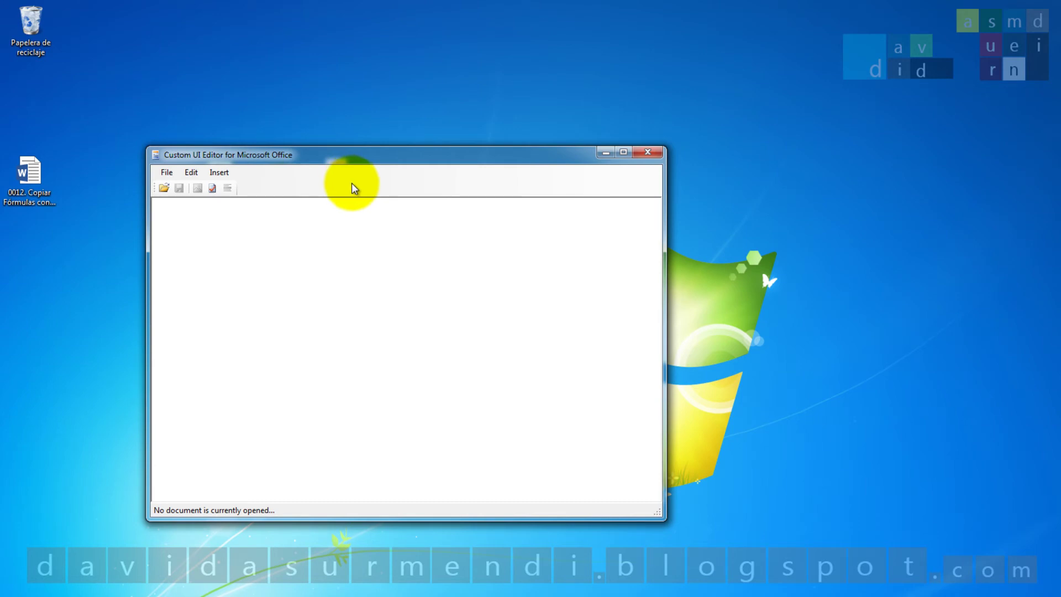
pyautogui.click(164, 187)
pyautogui.doubleClick(381, 289)
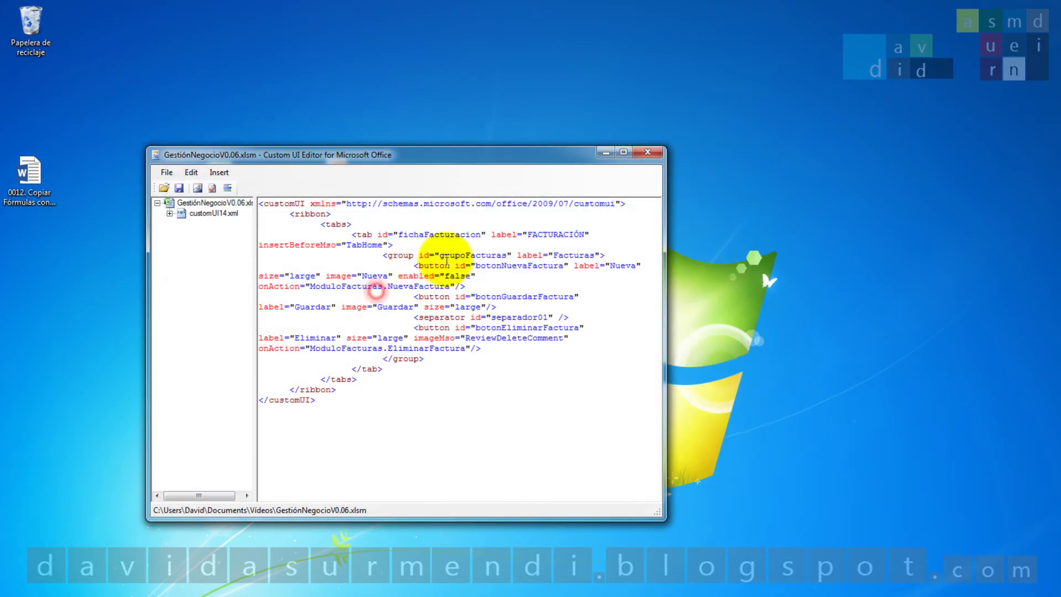
pyautogui.click(623, 152)
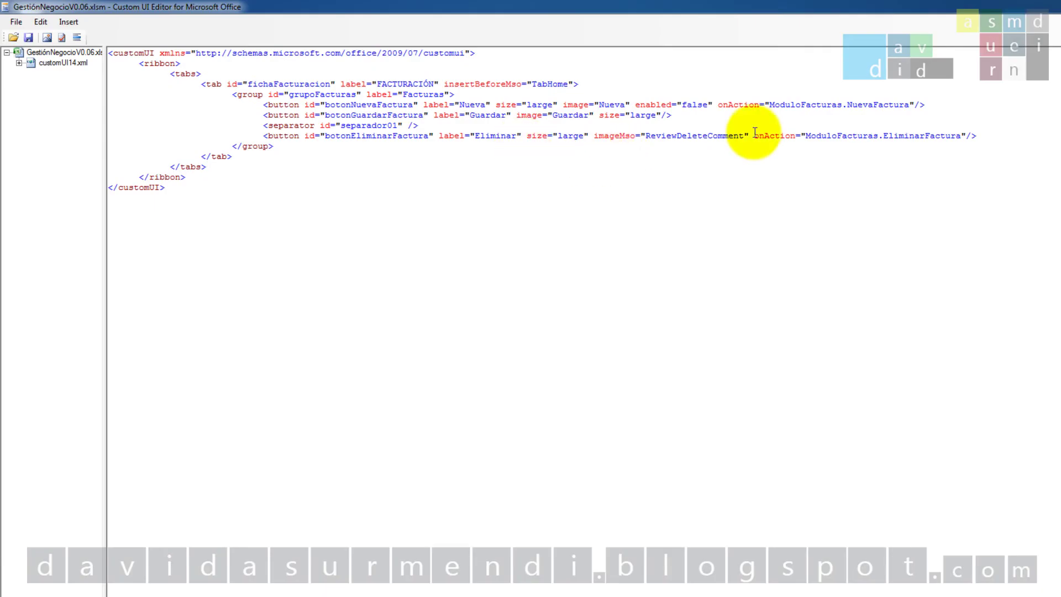
pyautogui.click(719, 151)
pyautogui.write('getEna ')
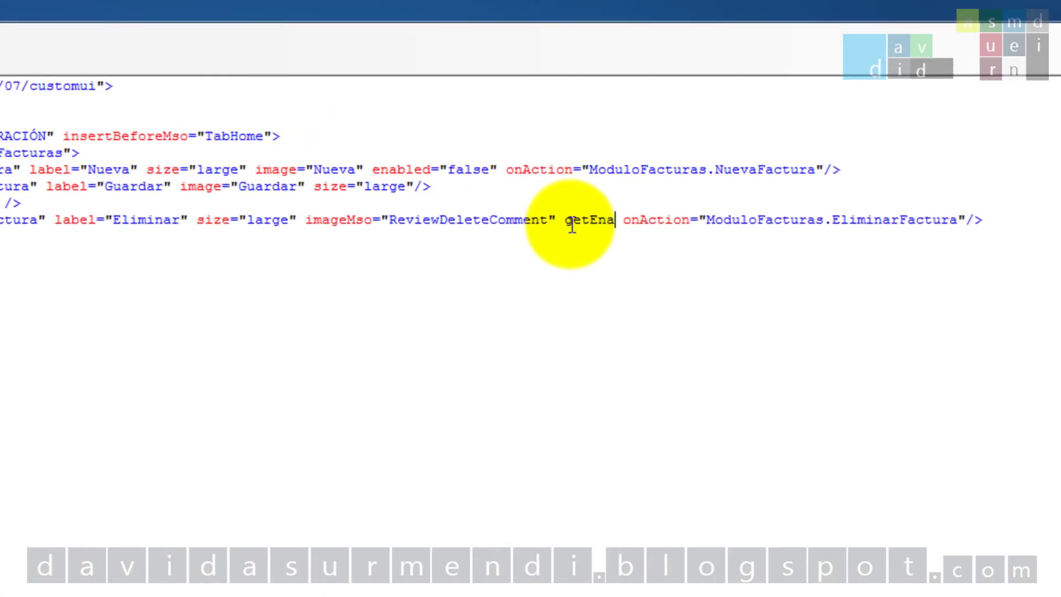
pyautogui.write('bled="ModuloRi')
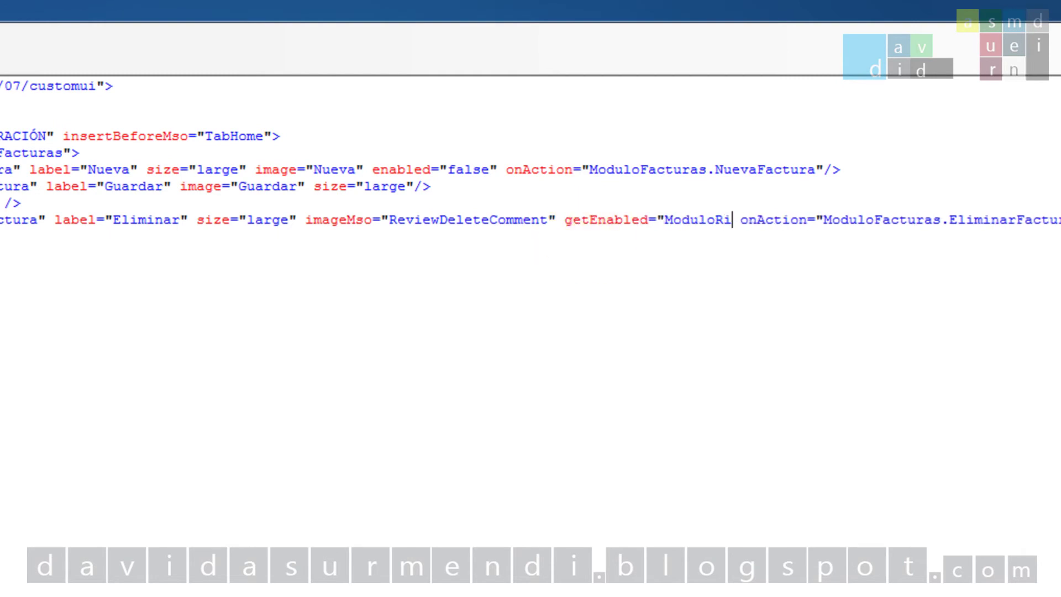
pyautogui.write('bbon.ActivarDesactivarB')
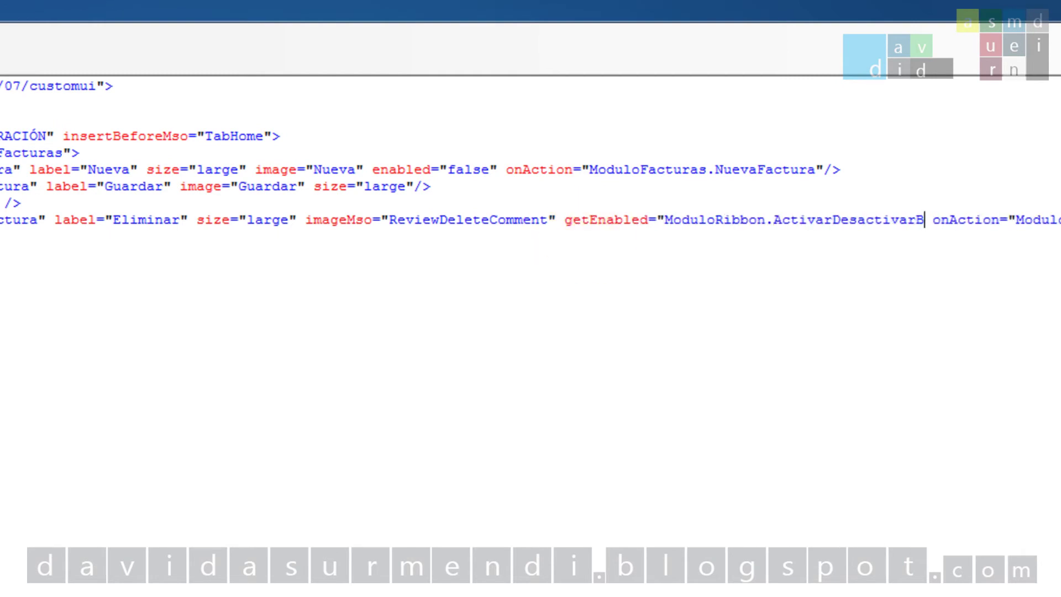
pyautogui.write('otonEliminar"')
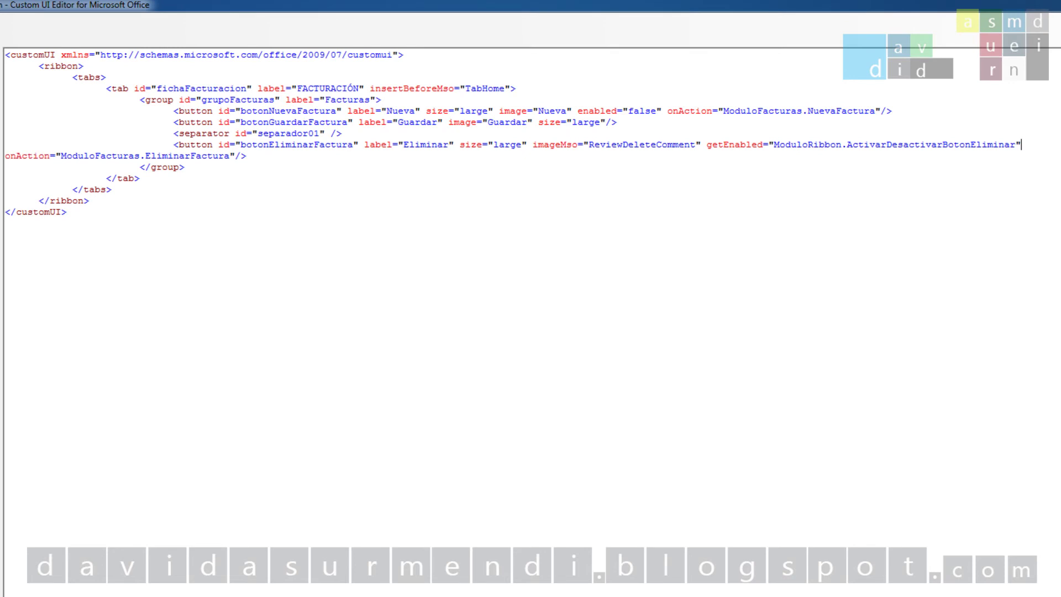
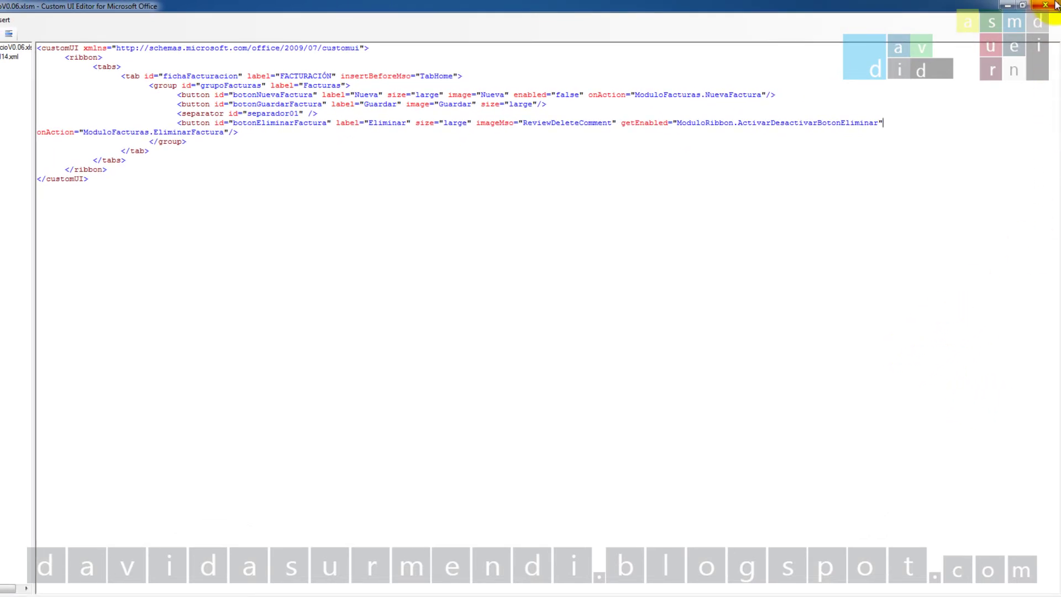
# - Close Custom UI Editor, saving the ribbon XML changes to GestiónNegocioV0.06.xlsm
pyautogui.click(1055, 5)
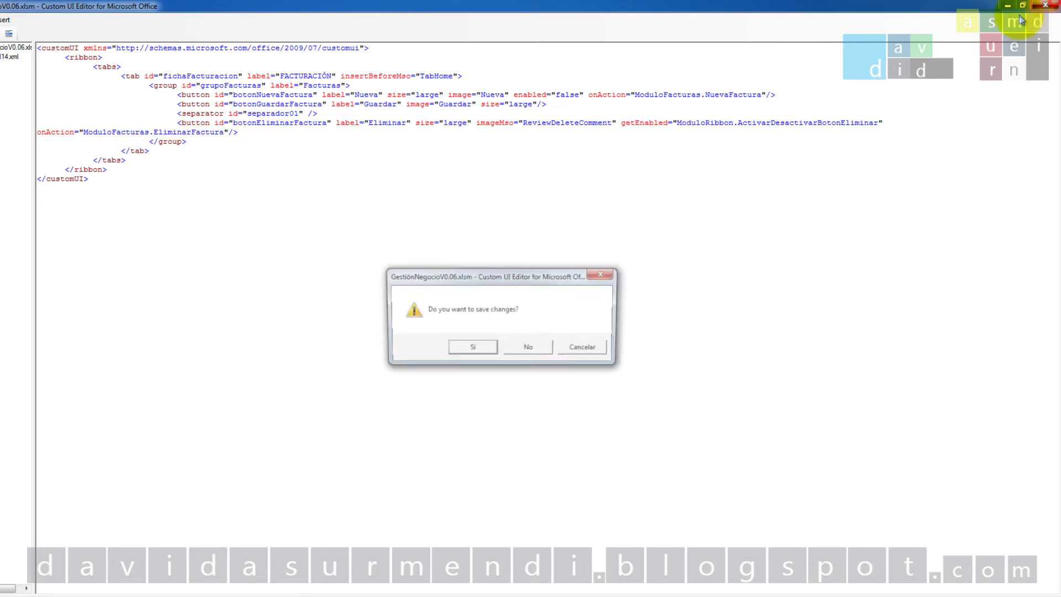
pyautogui.click(470, 348)
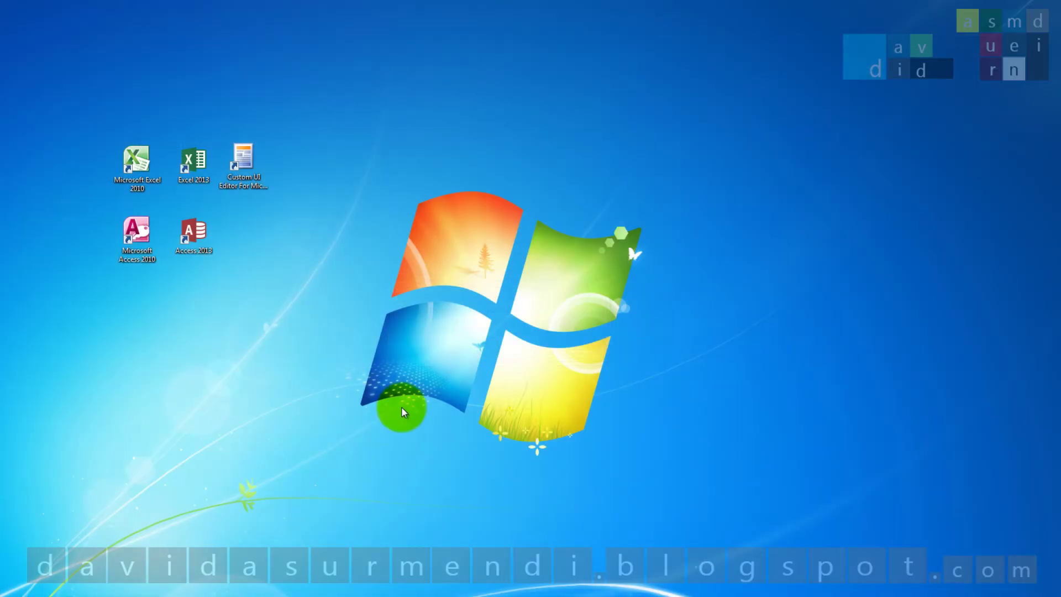
# - Open GestiónNegocioV0.06.xlsm in Excel 2013, dismiss both missing-macro errors, and go to DESARROLLADOR
pyautogui.doubleClick(193, 162)
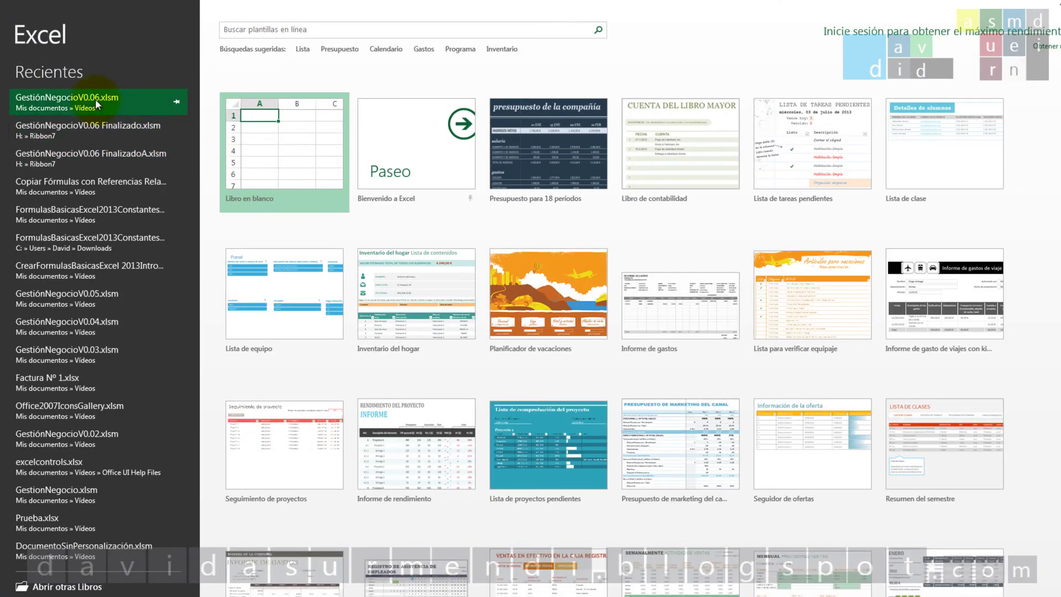
pyautogui.click(95, 99)
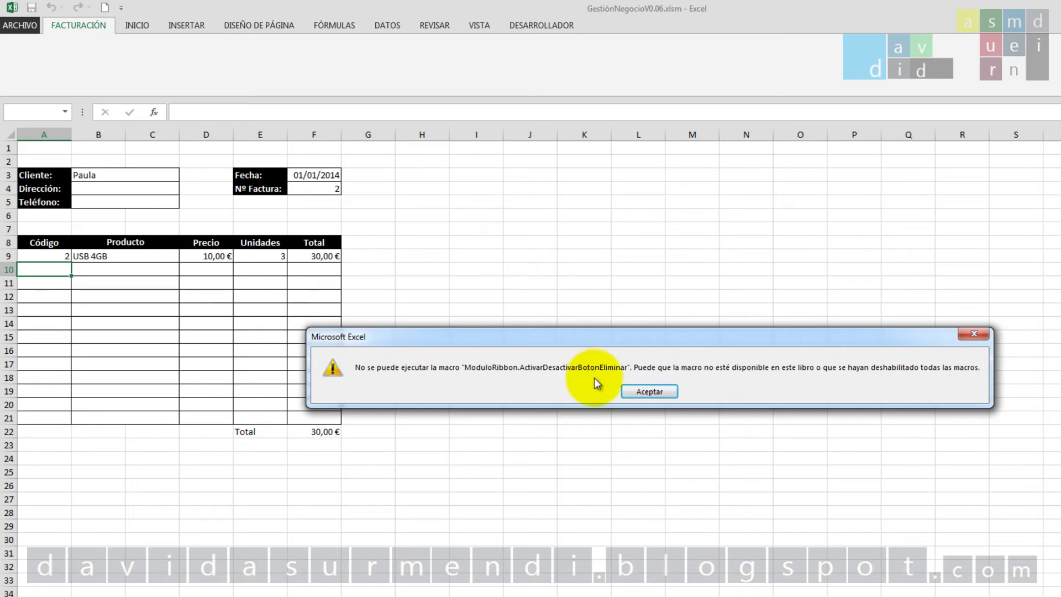
pyautogui.click(649, 391)
pyautogui.click(635, 391)
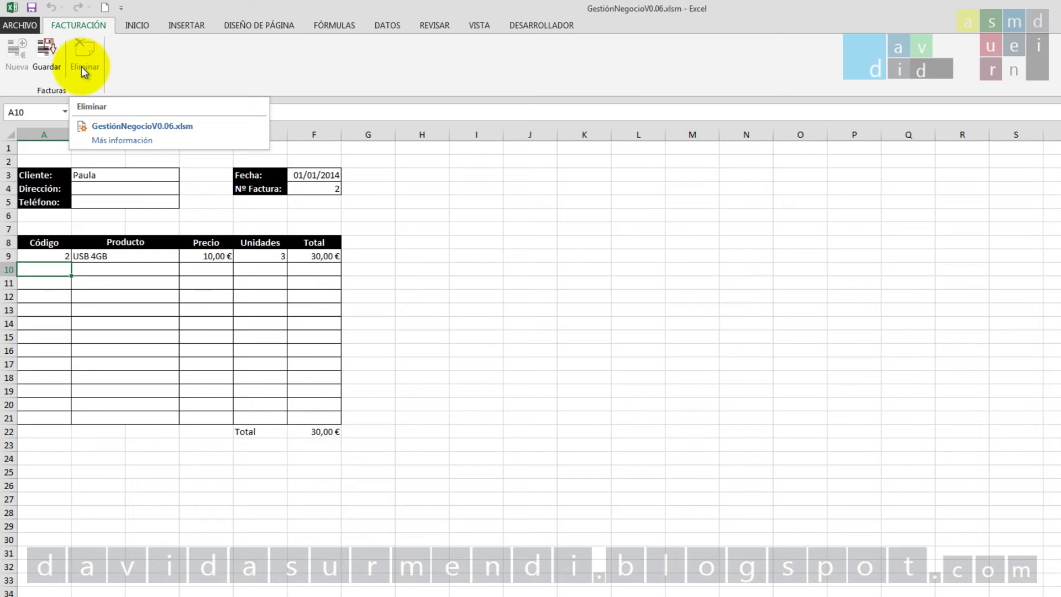
pyautogui.click(540, 22)
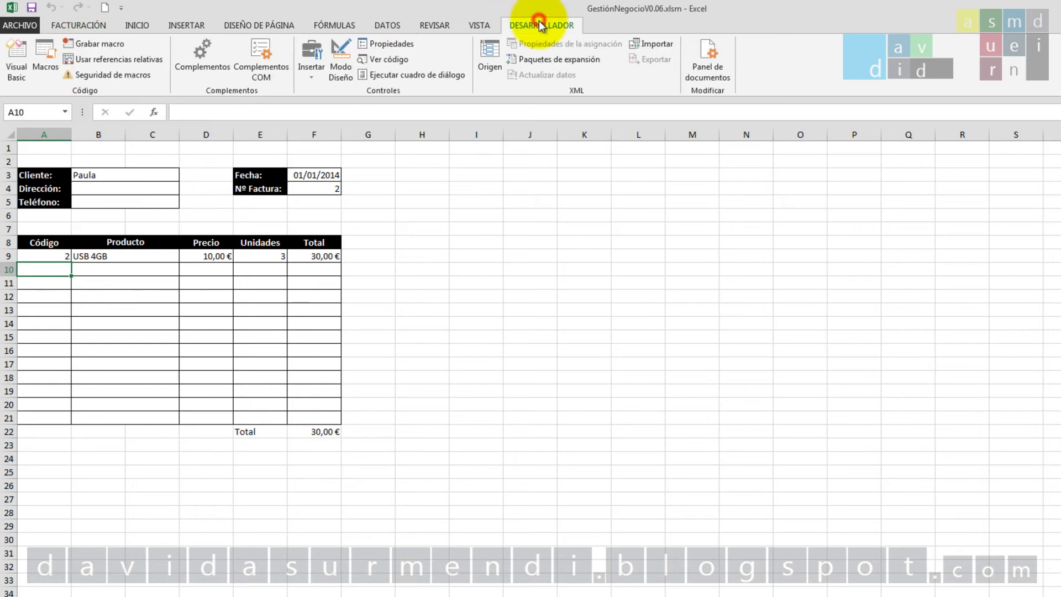
# - In the Visual Basic editor, expand Módulos and open ModuloFacturas to view NuevaFactura and EliminarFactura
pyautogui.click(15, 58)
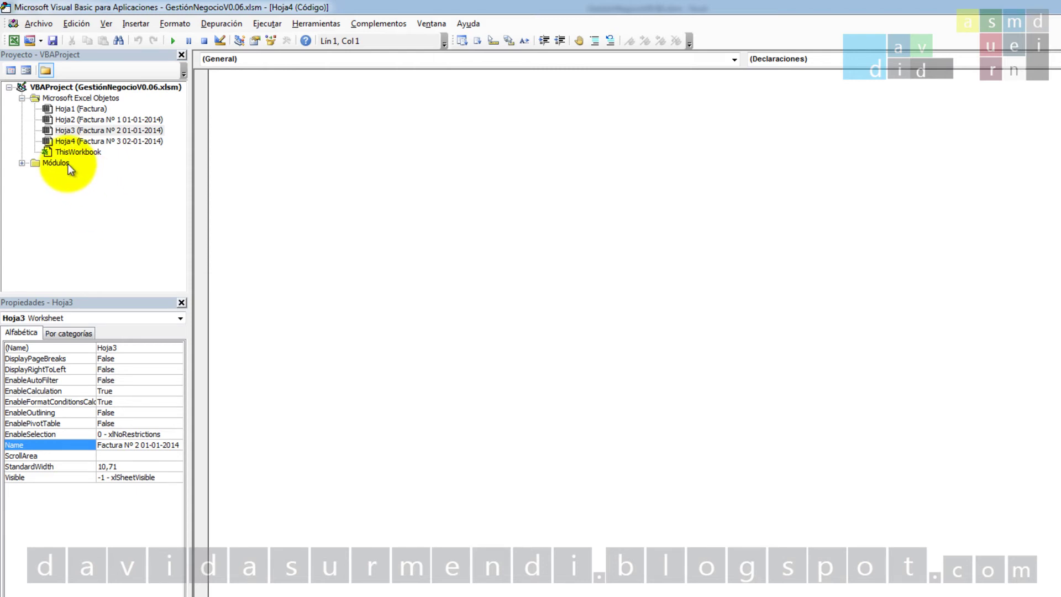
pyautogui.doubleClick(67, 164)
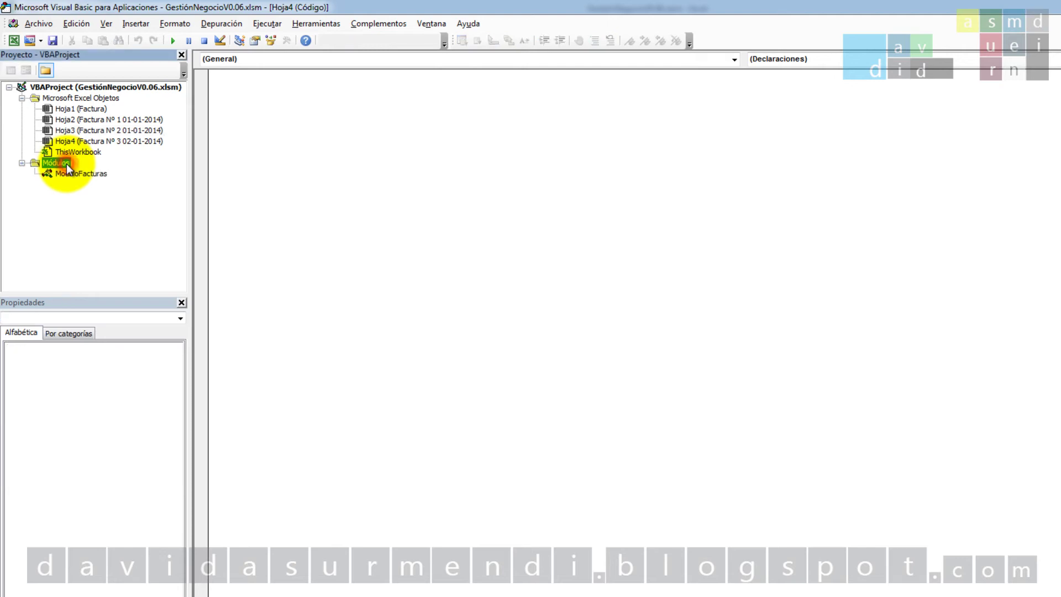
pyautogui.doubleClick(68, 173)
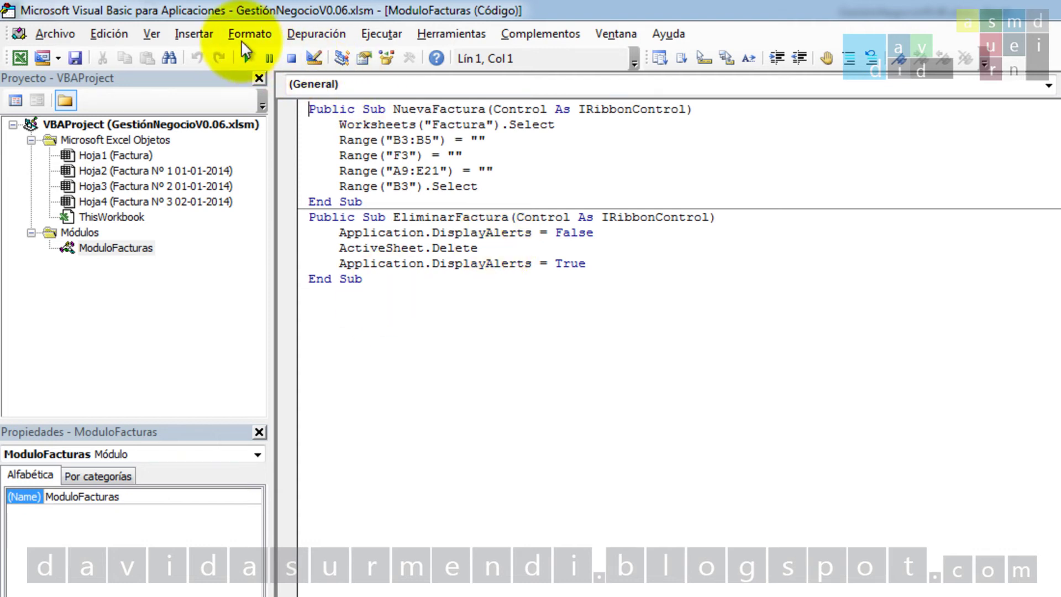
# - Insert a module, rename Módulo1 to ModuloRibbon in the Properties window, and open its code
pyautogui.click(202, 33)
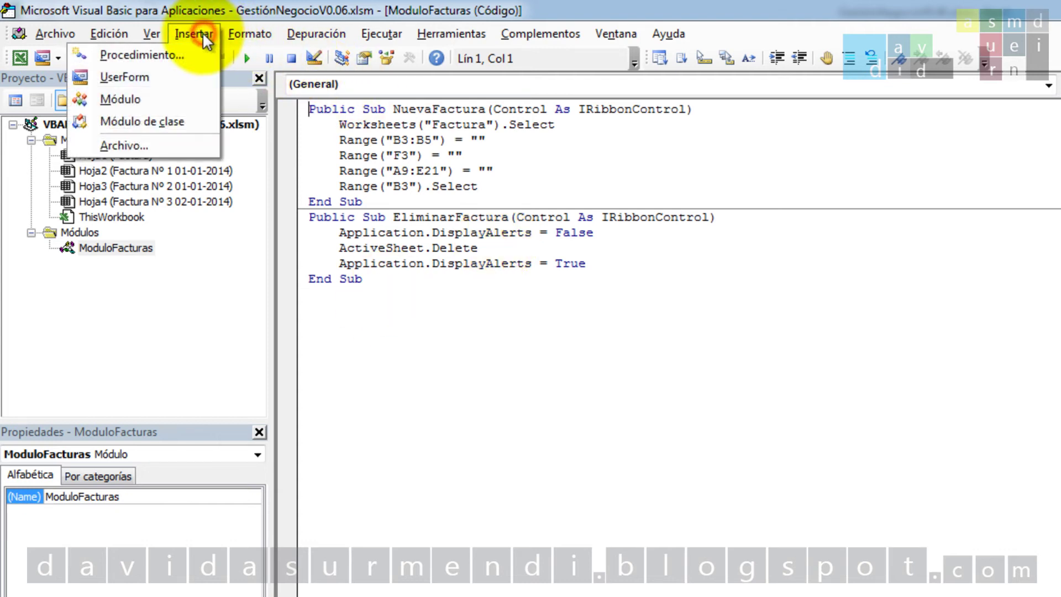
pyautogui.click(144, 99)
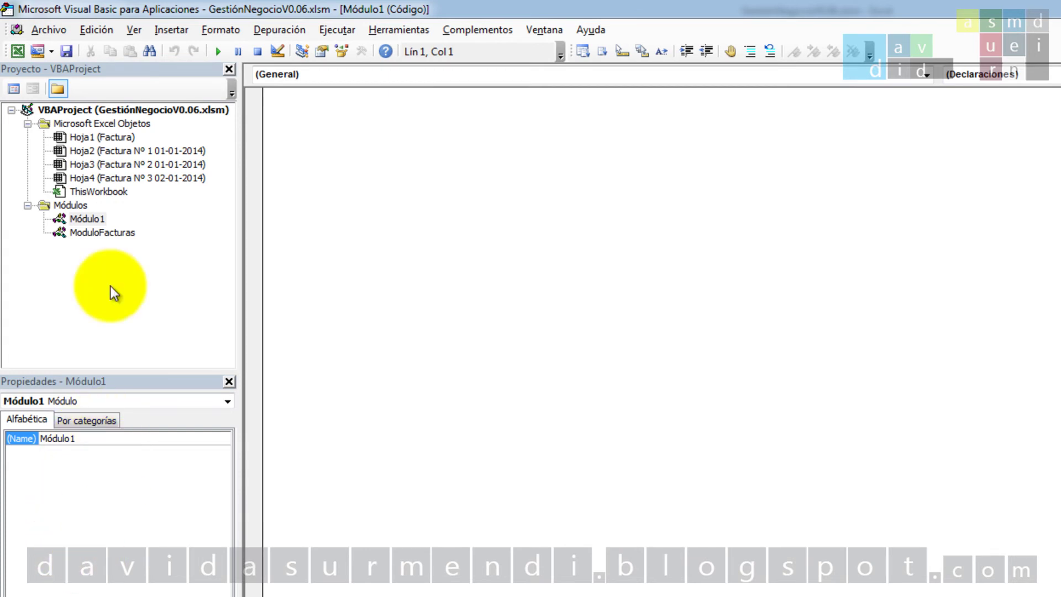
pyautogui.click(133, 29)
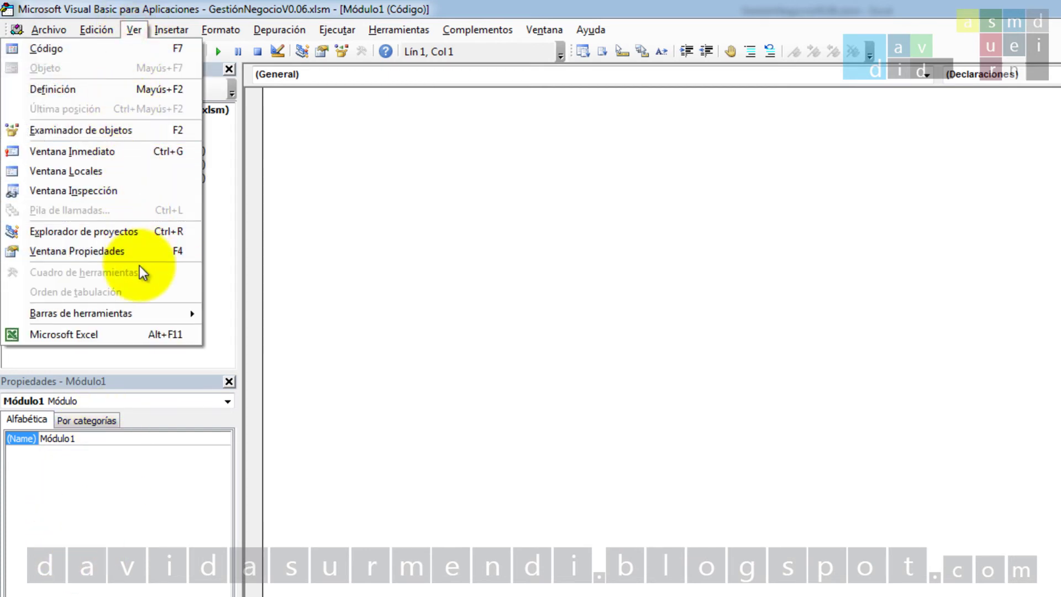
pyautogui.click(100, 440)
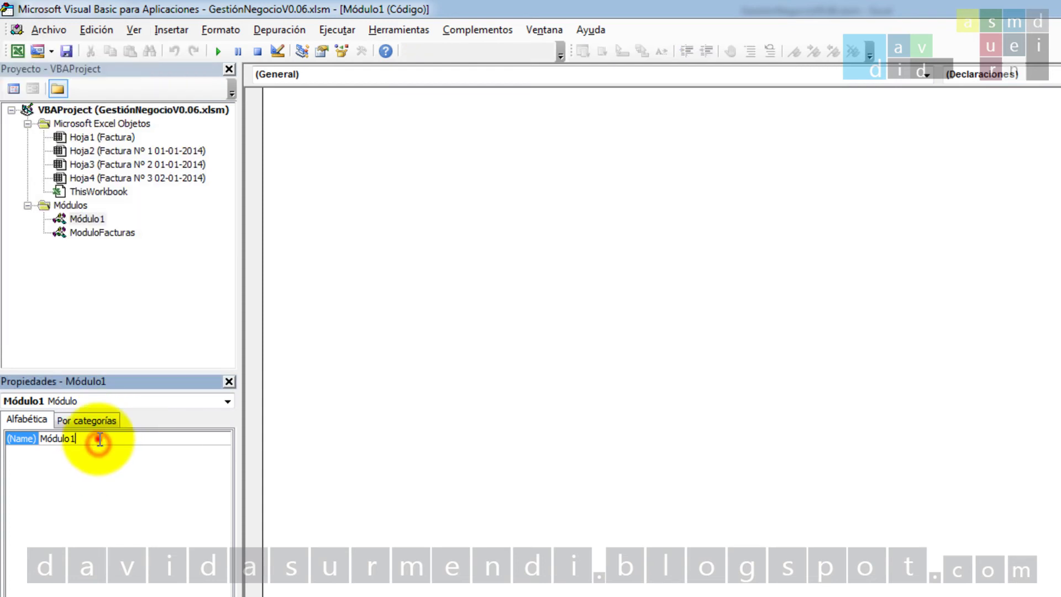
pyautogui.doubleClick(100, 440)
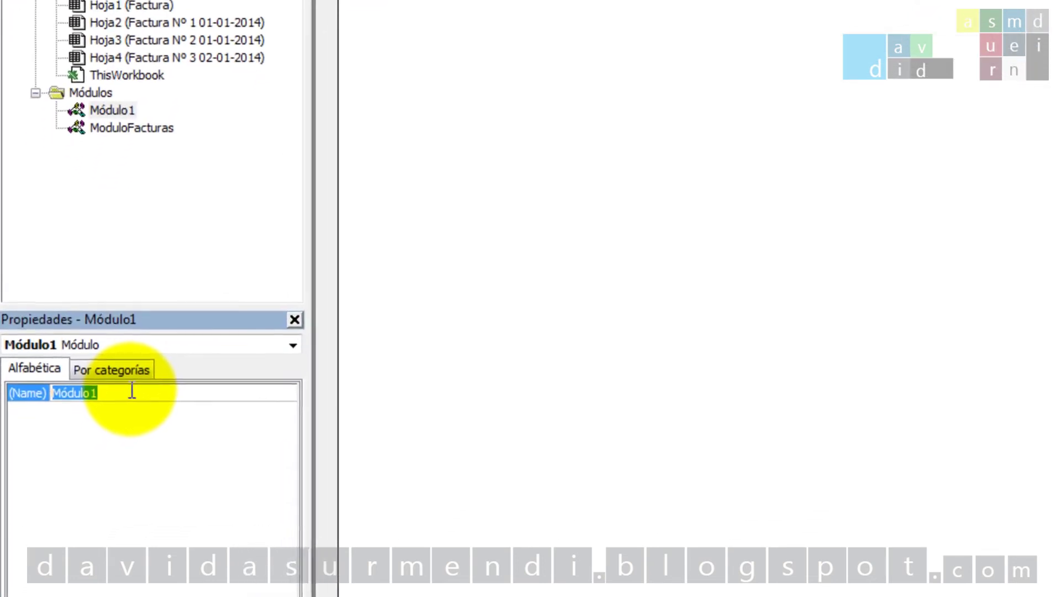
pyautogui.write('Mo')
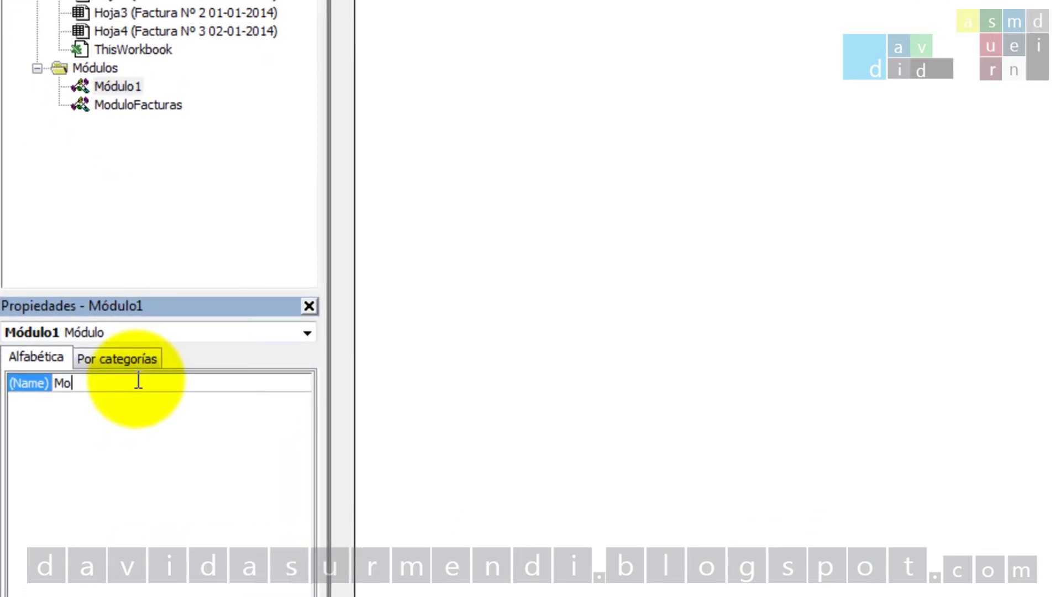
pyautogui.write('duloRibbon')
pyautogui.press('Return')
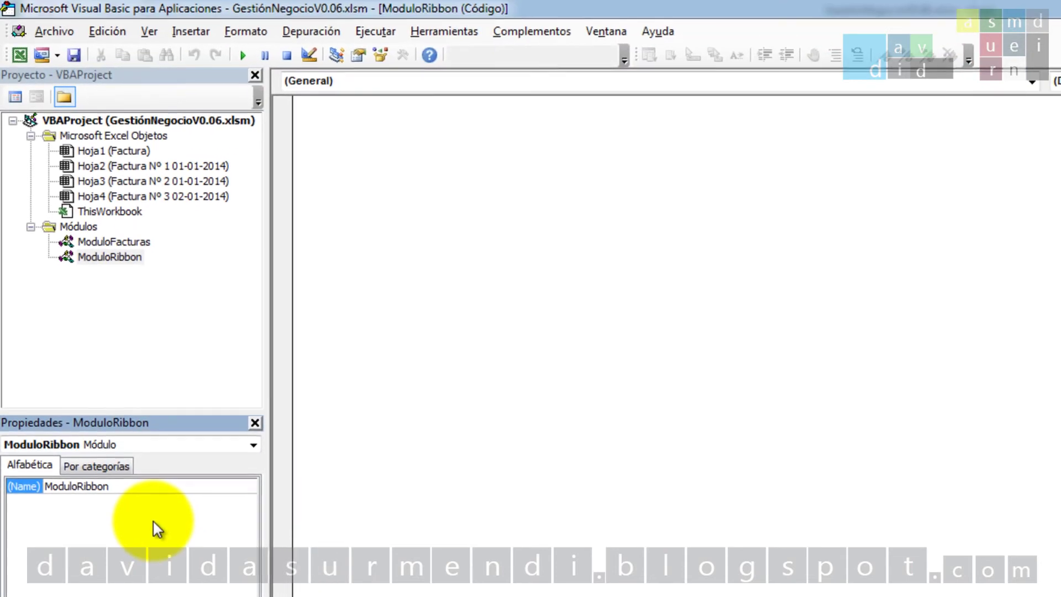
pyautogui.doubleClick(101, 256)
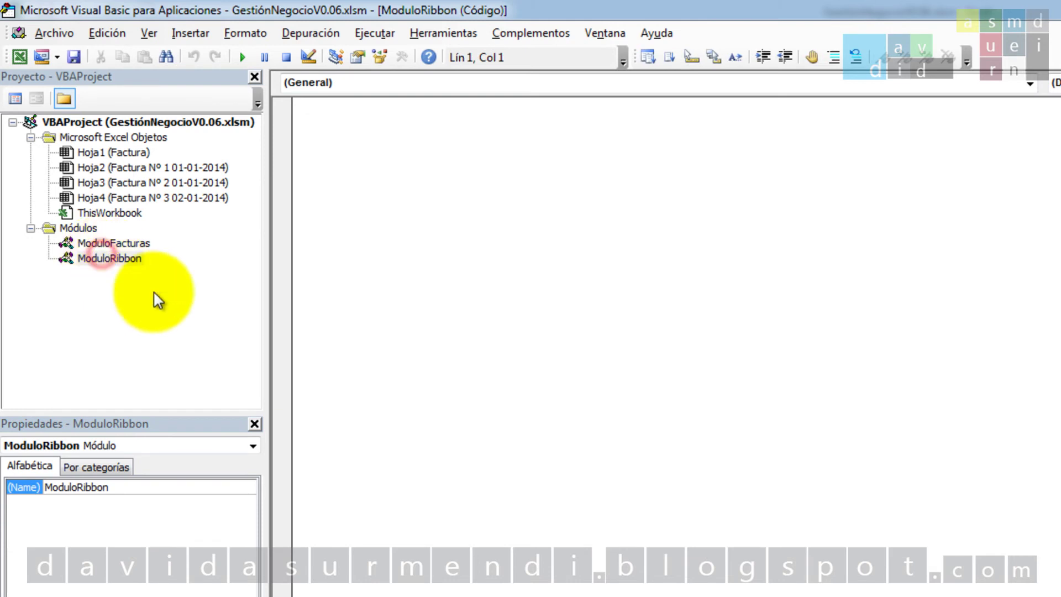
pyautogui.click(428, 113)
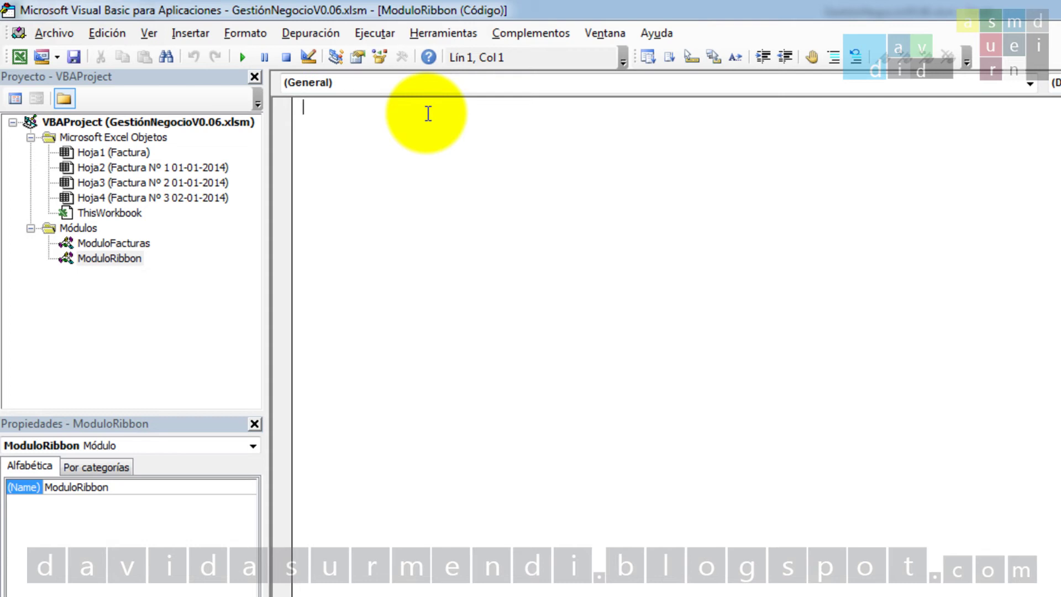
# - Declare Public Sub ActivarDesactivarBotonEliminar(Control As IRibbonControl, ByRef Enabled) with an indented empty body
pyautogui.write('Public')
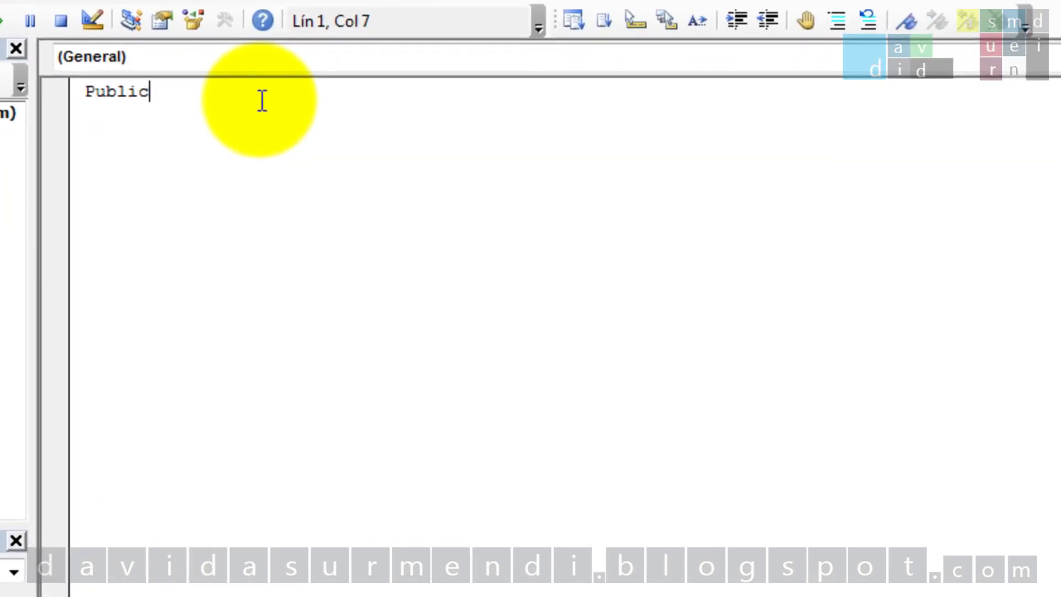
pyautogui.write(' Sub ActivarDesactivar')
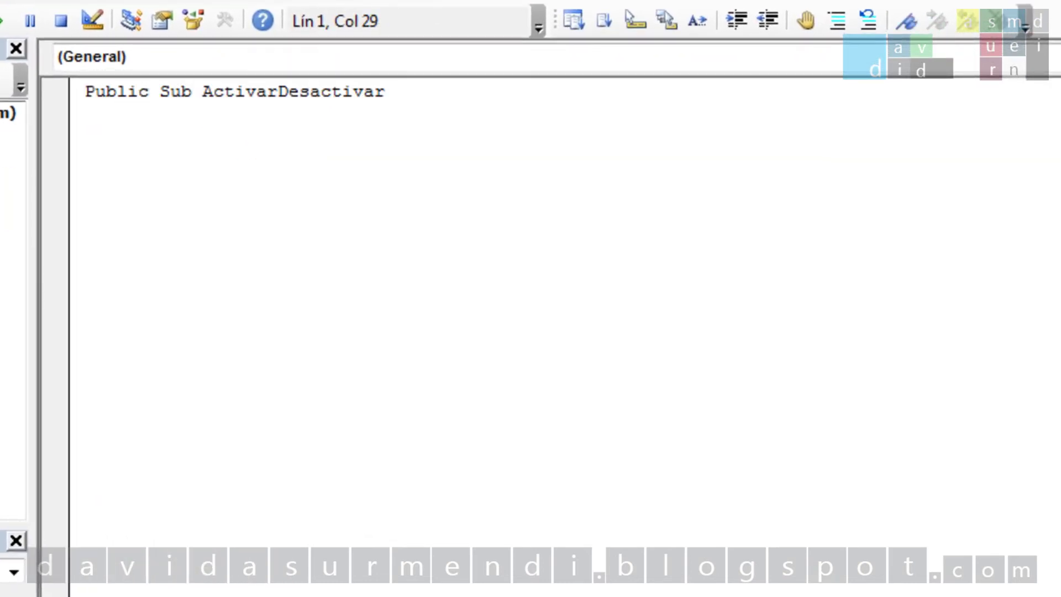
pyautogui.write('BotonEliminar(Contr')
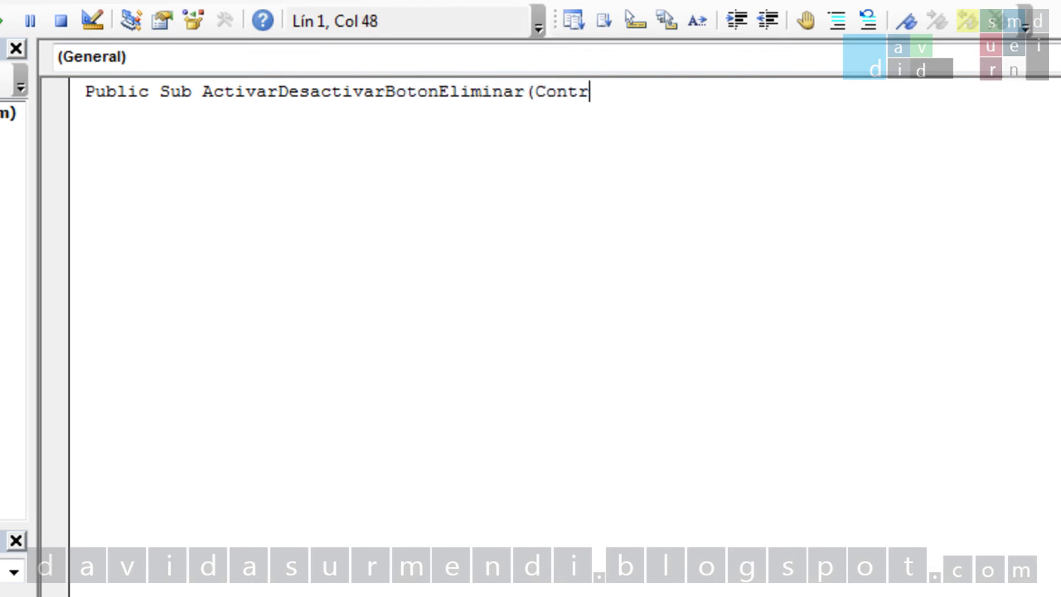
pyautogui.write('ol as IRibbonContr')
pyautogui.press('Tab')
pyautogui.write(', By')
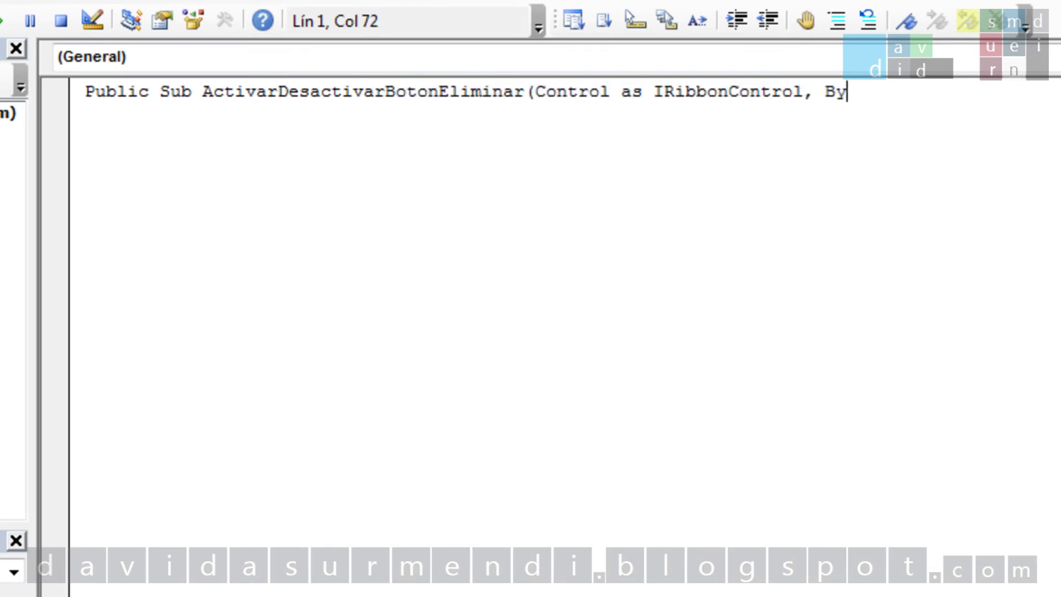
pyautogui.write('Ref Ena')
pyautogui.press('BackSpace')
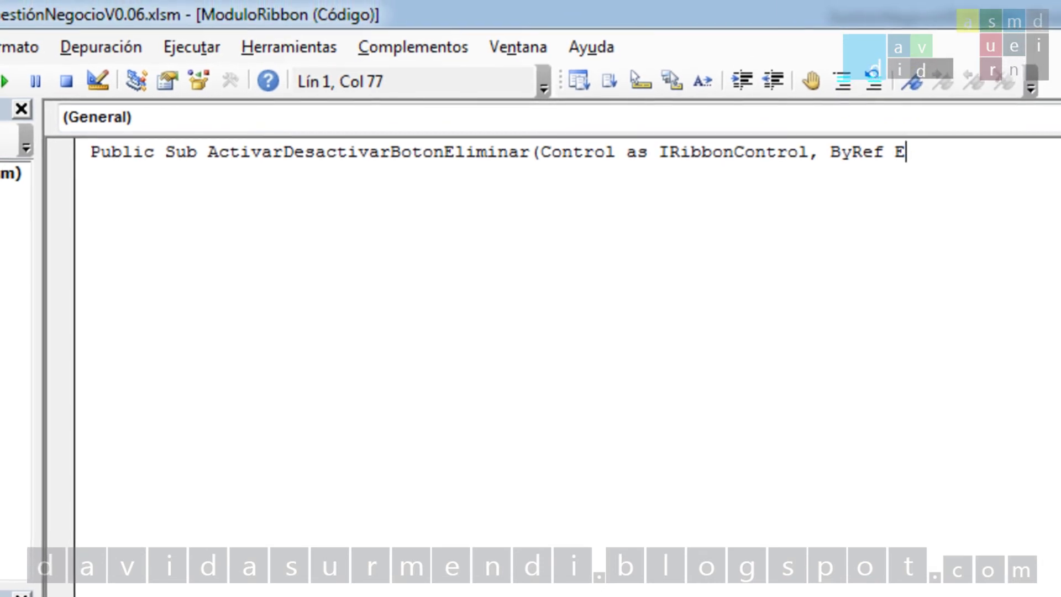
pyautogui.write('nabled)')
pyautogui.press('Return')
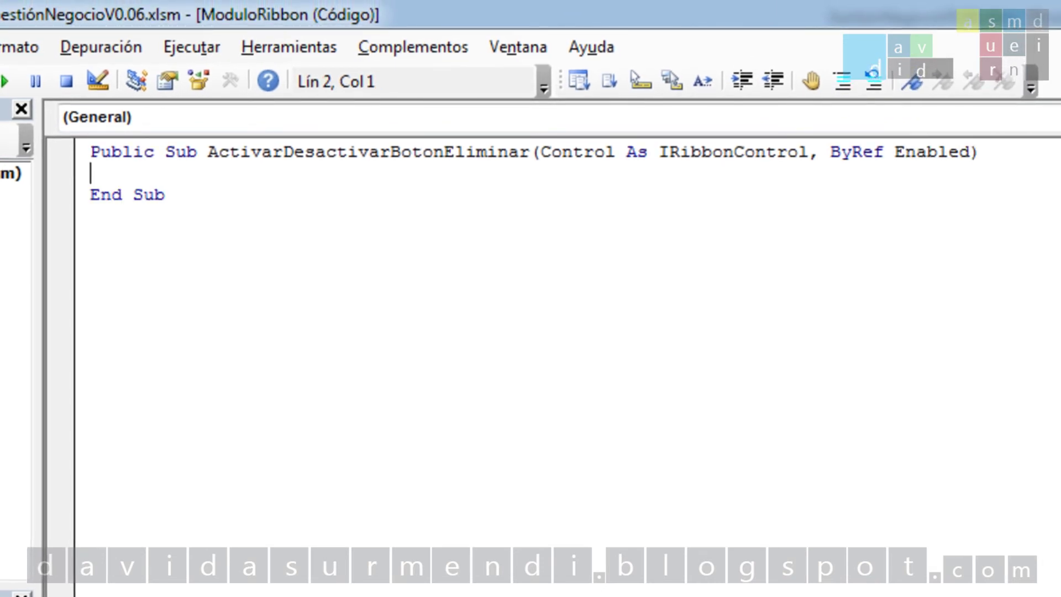
pyautogui.press('Tab')
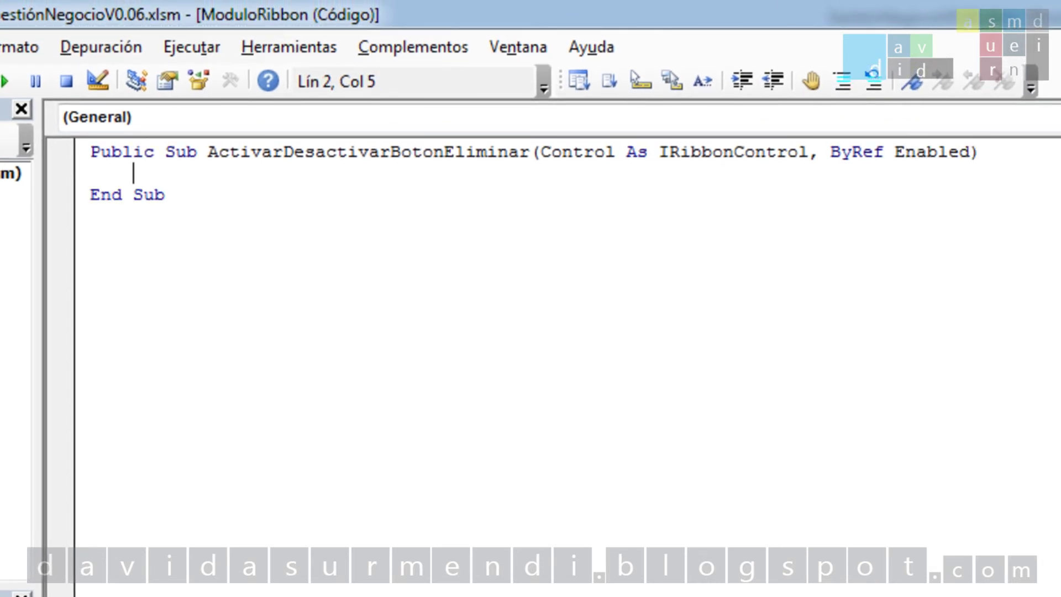
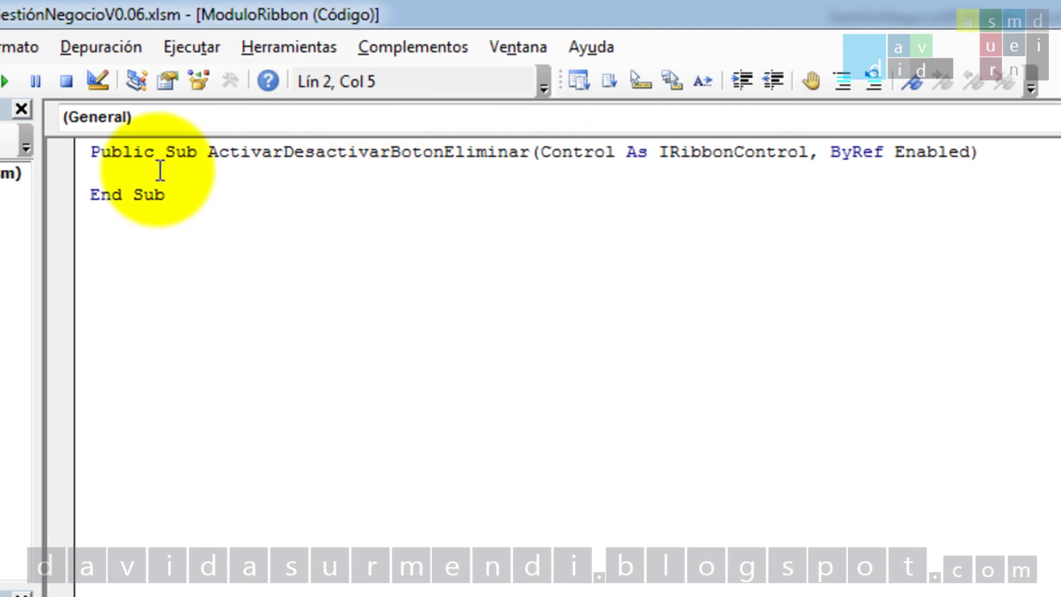
# - Add the If ActiveSheet.Name = "Factura" test that sets Enabled = False
pyautogui.write('If ActiveSheet')
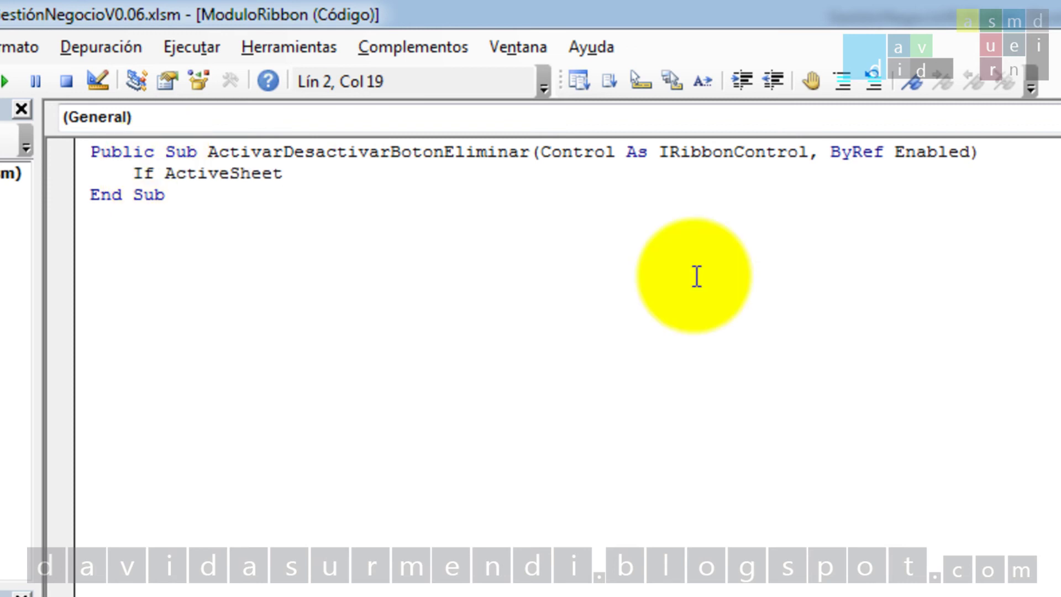
pyautogui.write('.Name = "F')
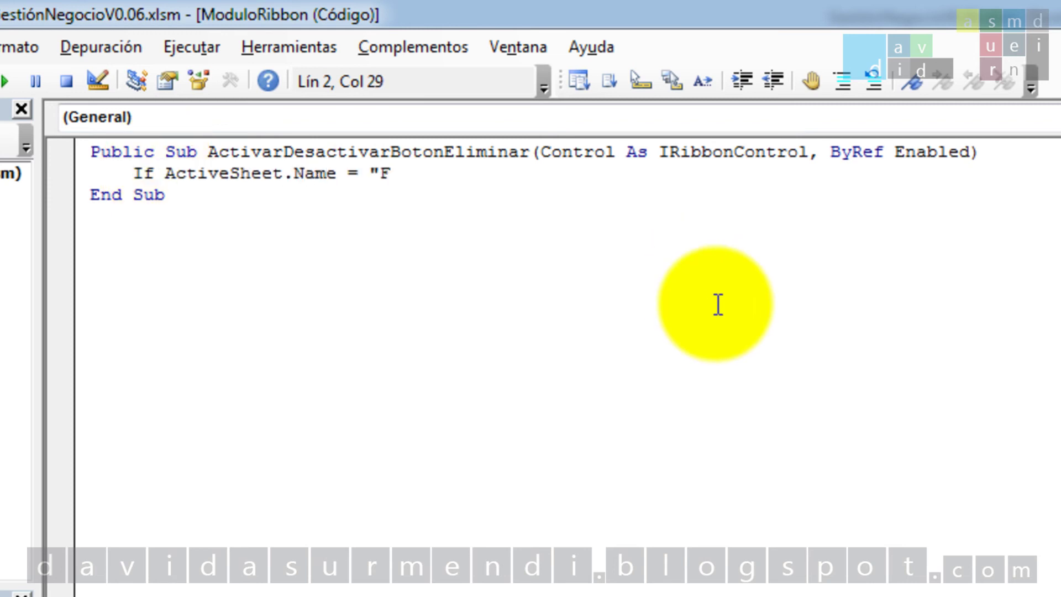
pyautogui.write('actura" then')
pyautogui.press('Return')
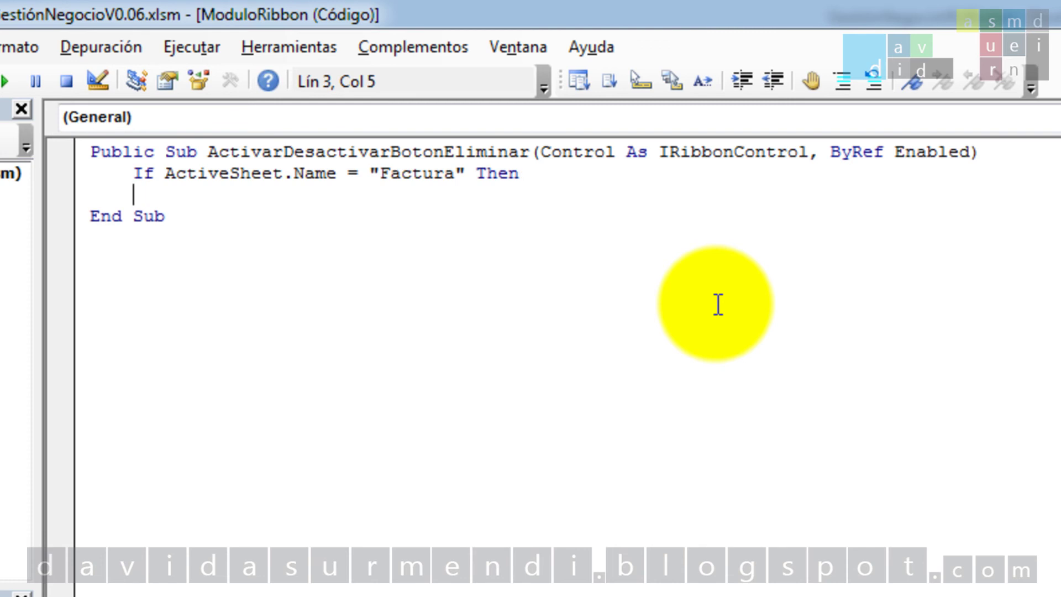
pyautogui.press('Tab')
pyautogui.write('Enabled = false')
pyautogui.press('Return')
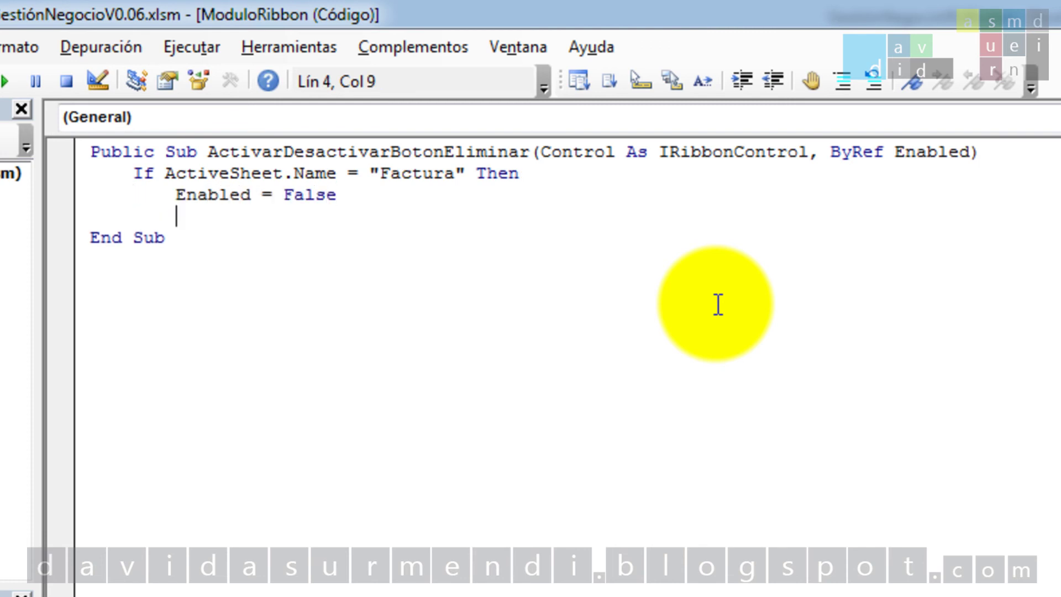
# - Add an Else branch setting Enabled = True and close the block with End If
pyautogui.hotkey('shift', 'Tab')
pyautogui.write('else')
pyautogui.press('Return')
pyautogui.press('Tab')
pyautogui.write('Enabled')
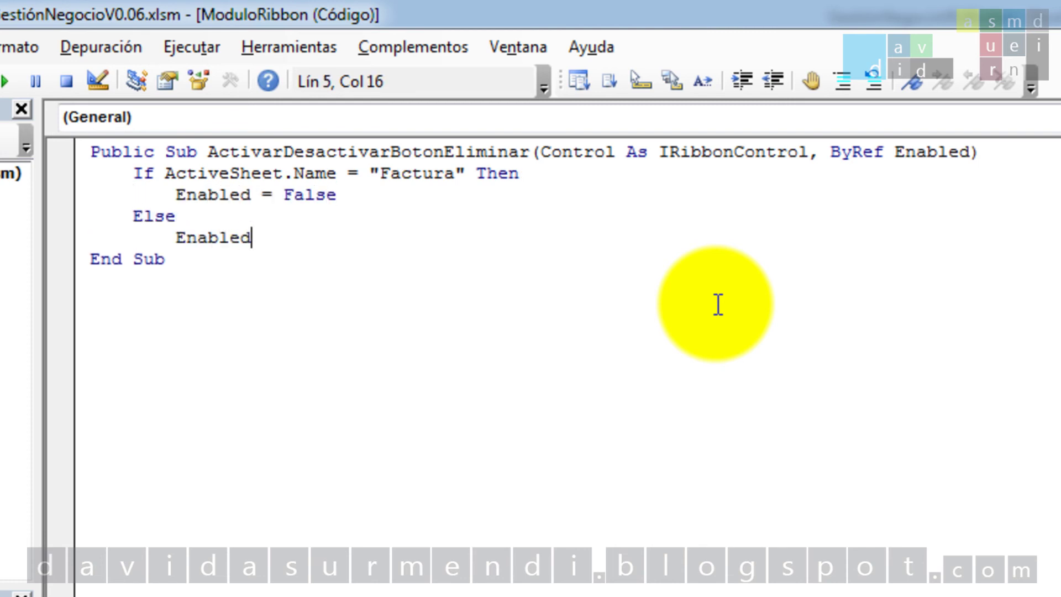
pyautogui.write(' = true')
pyautogui.press('Return')
pyautogui.hotkey('shift', 'Tab')
pyautogui.write('end if')
pyautogui.press('Down')
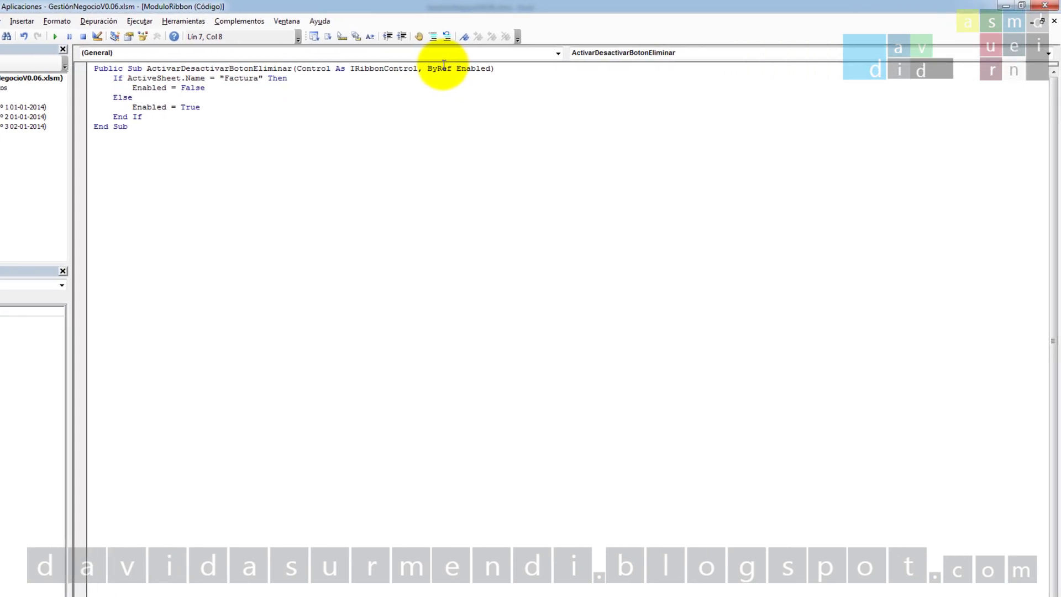
# - Back in Excel, view the Factura Nº 1 01-01-2014 invoice sheet under the Facturación tab
pyautogui.hotkey('alt', 'F11')
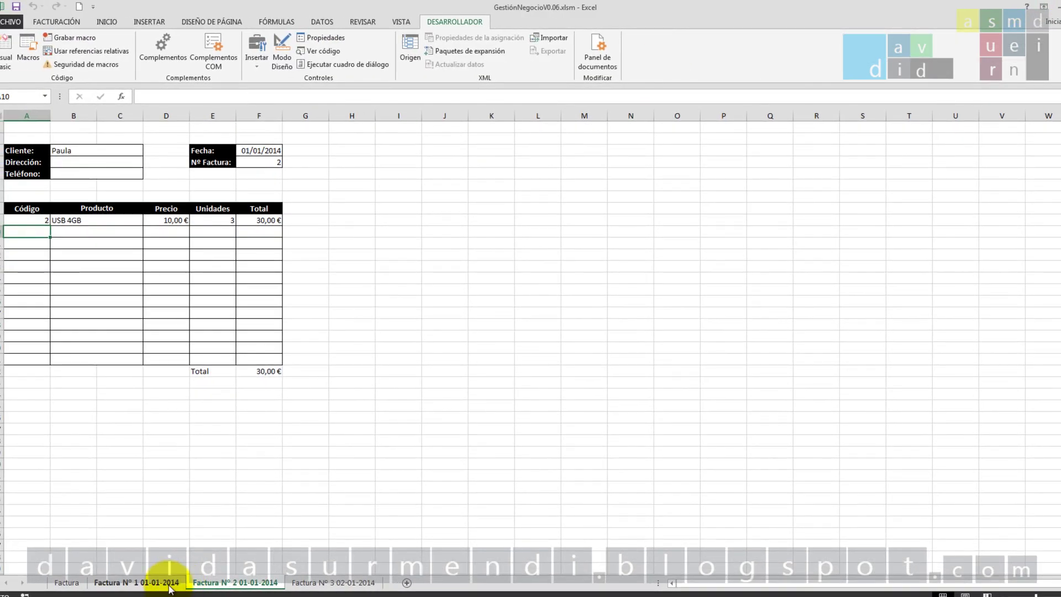
pyautogui.click(166, 584)
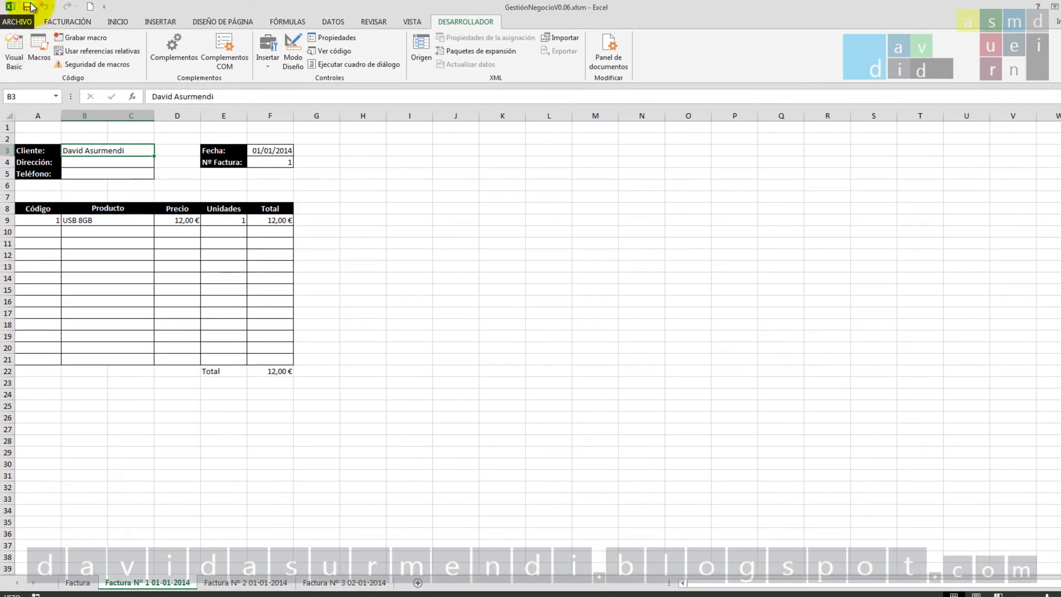
pyautogui.click(67, 21)
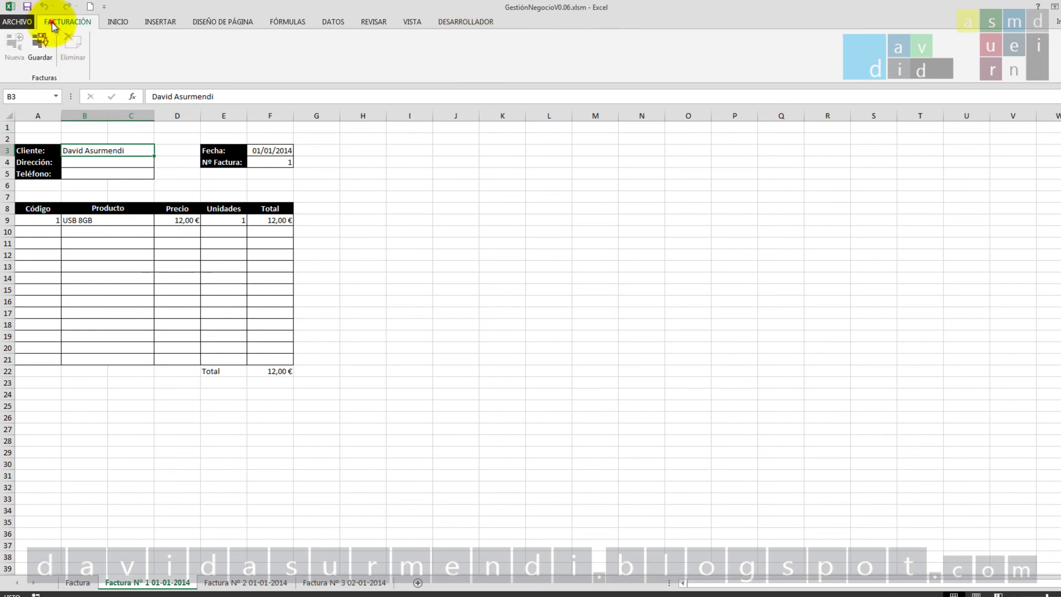
# - Close GestiónNegocioV0.06.xlsm, reopen it, and return to the Facturación tab
pyautogui.click(17, 22)
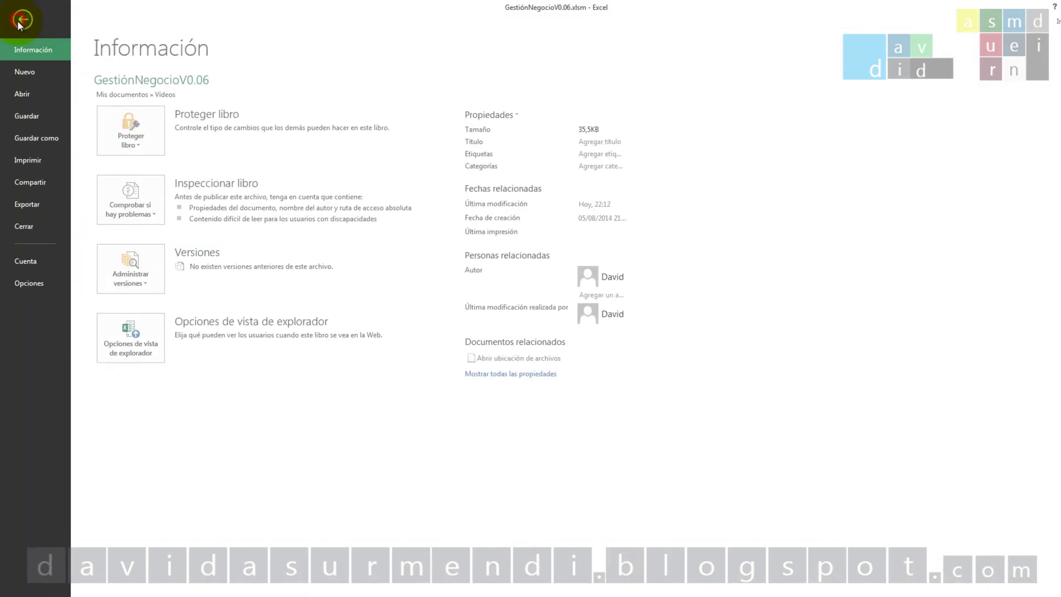
pyautogui.click(34, 225)
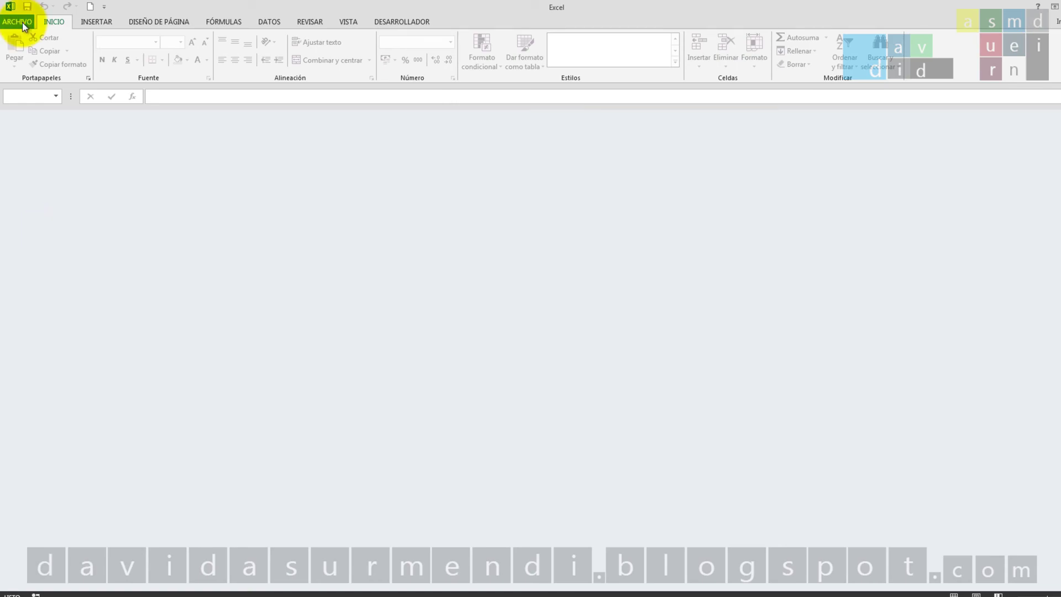
pyautogui.click(22, 22)
pyautogui.click(326, 105)
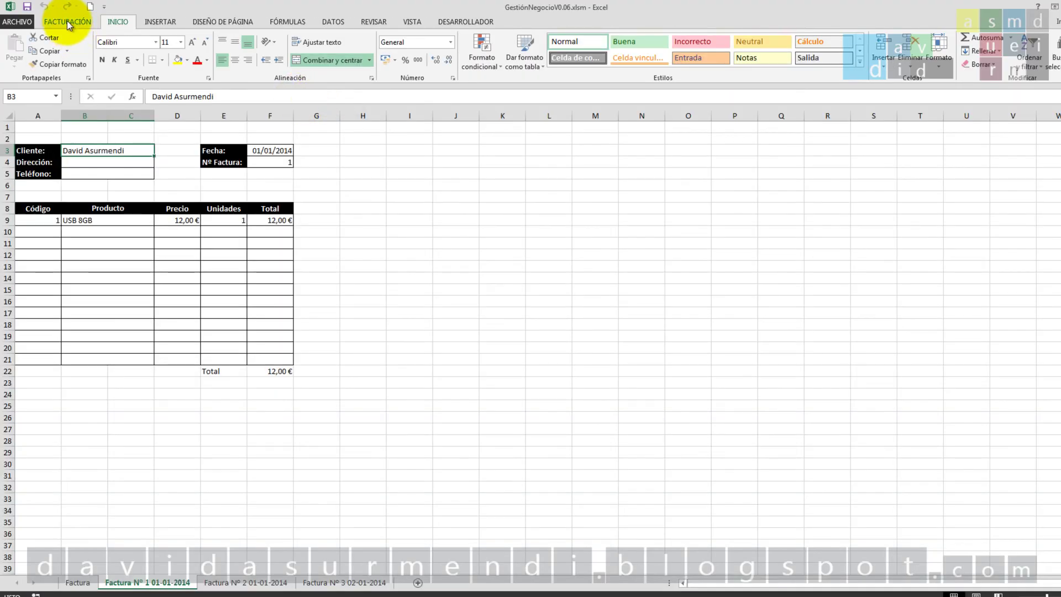
pyautogui.click(68, 22)
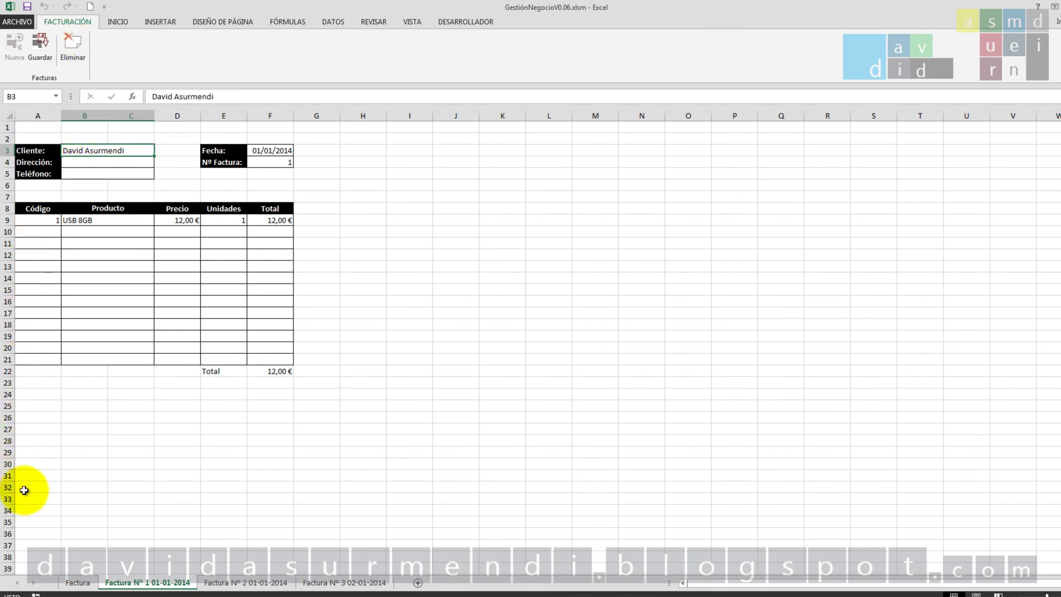
# - Switch to the blank Factura template sheet, invoice number 4
pyautogui.click(78, 582)
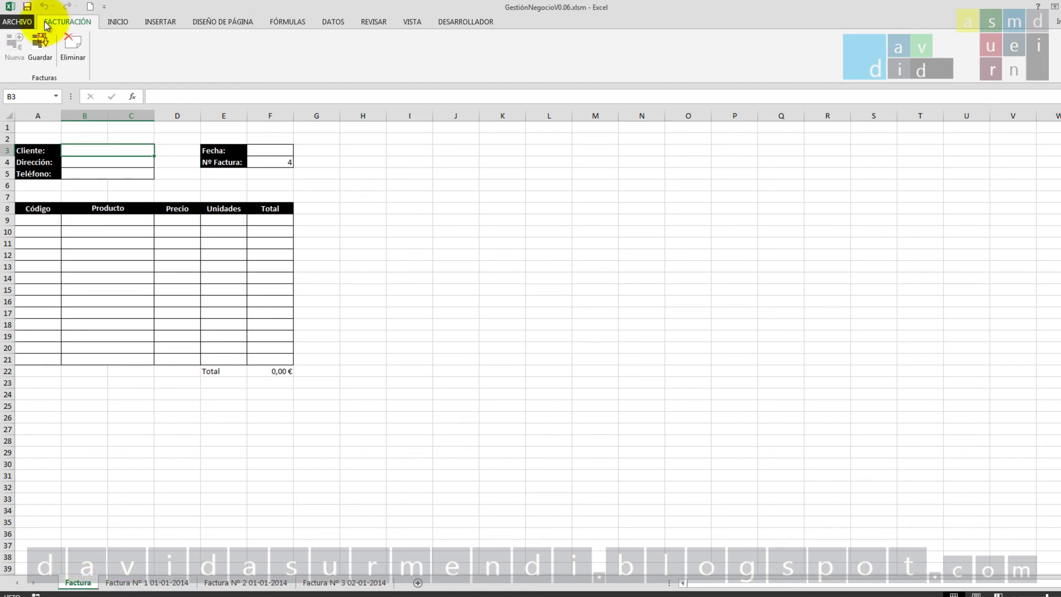
# - Close and reopen GestiónNegocioV0.06.xlsm from recent workbooks, showing Facturación with Eliminar unavailable
pyautogui.click(17, 22)
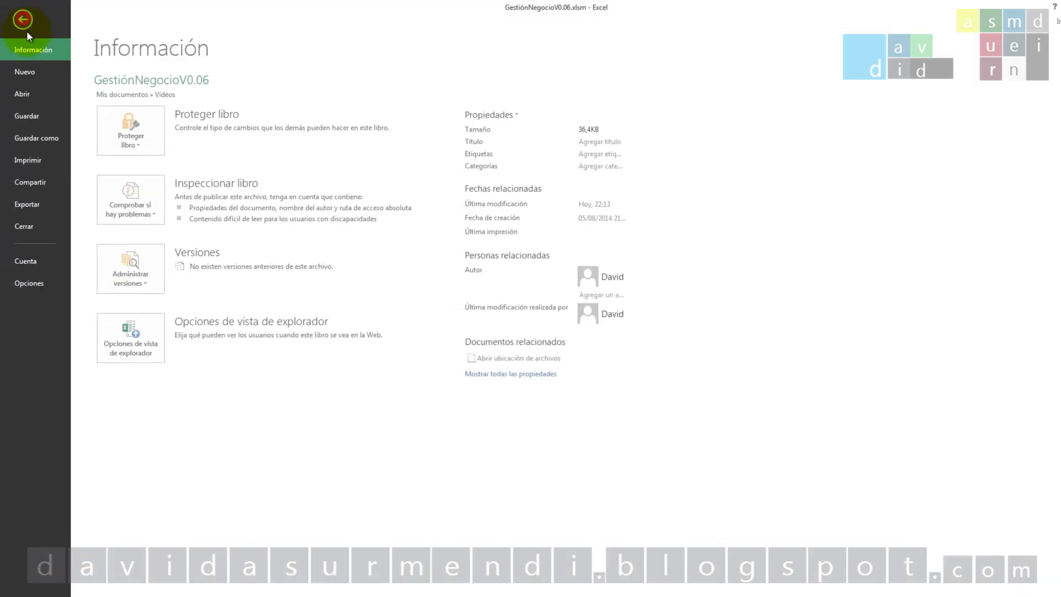
pyautogui.click(32, 233)
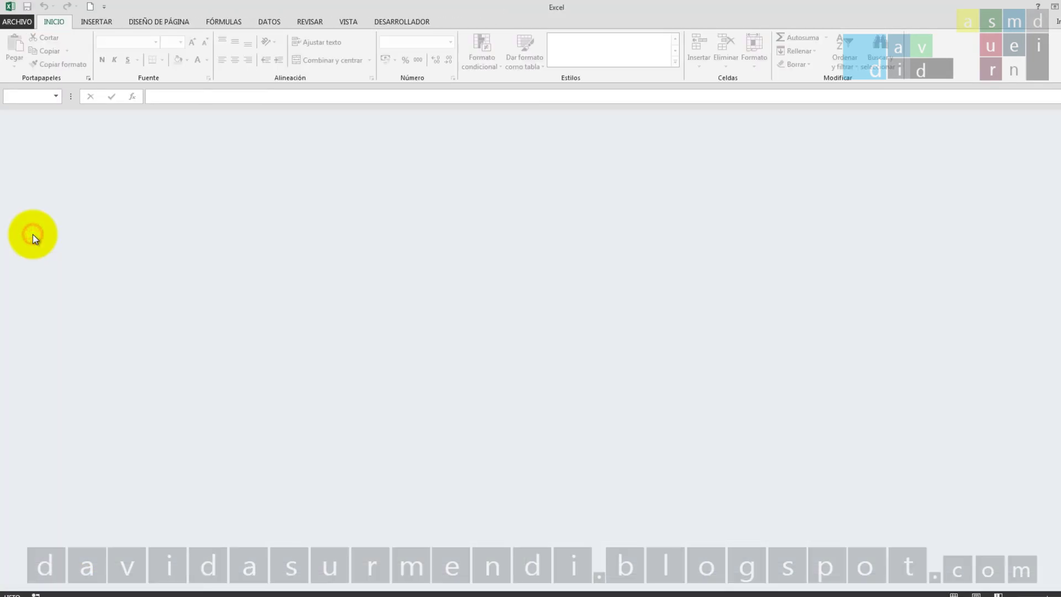
pyautogui.click(17, 22)
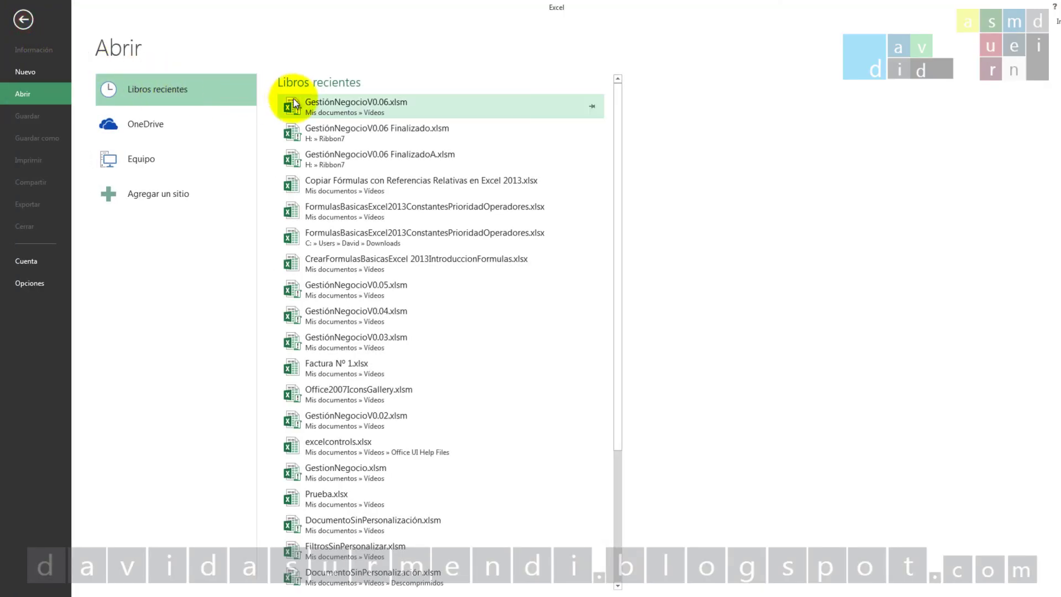
pyautogui.click(296, 102)
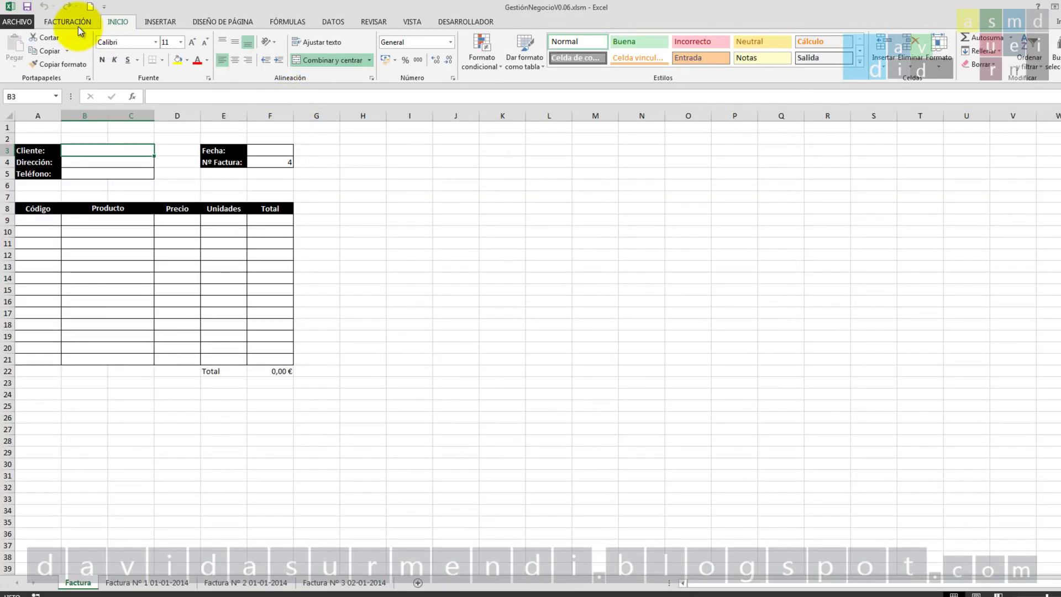
pyautogui.click(69, 22)
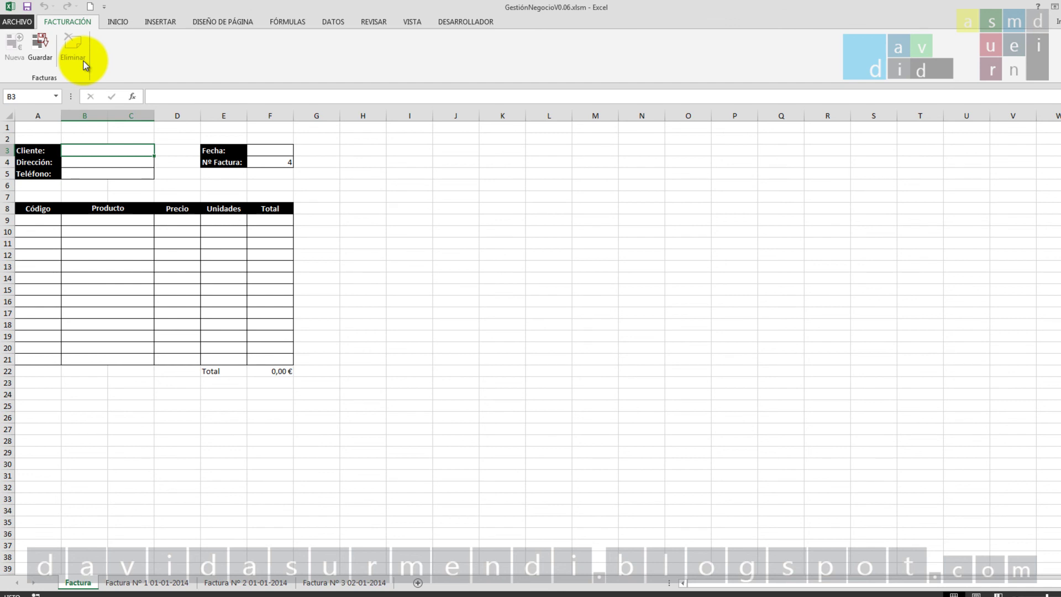
pyautogui.click(158, 584)
pyautogui.click(221, 582)
pyautogui.click(326, 582)
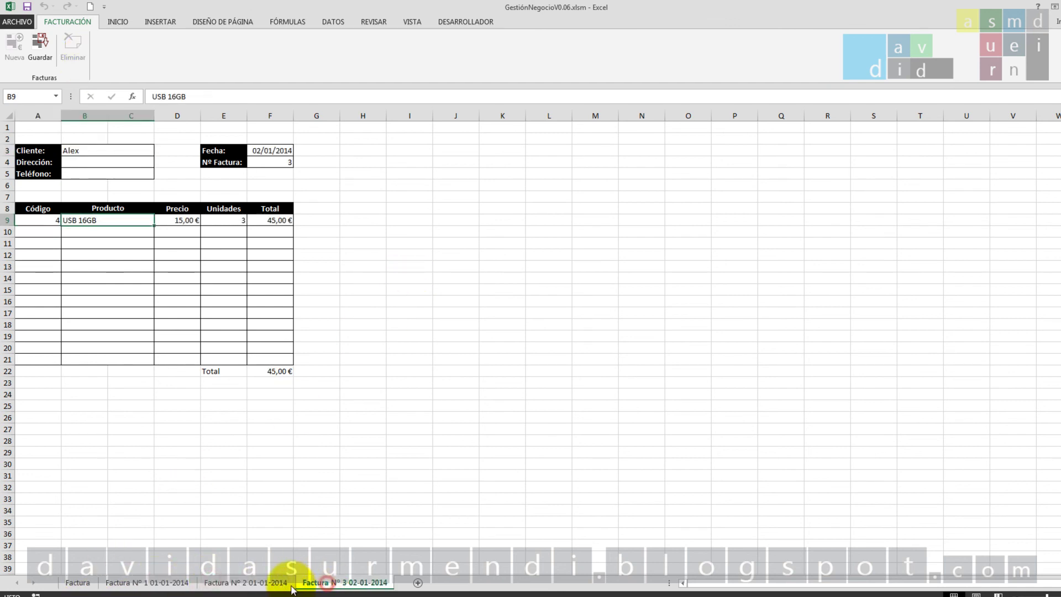
pyautogui.click(232, 582)
pyautogui.click(146, 583)
pyautogui.click(78, 583)
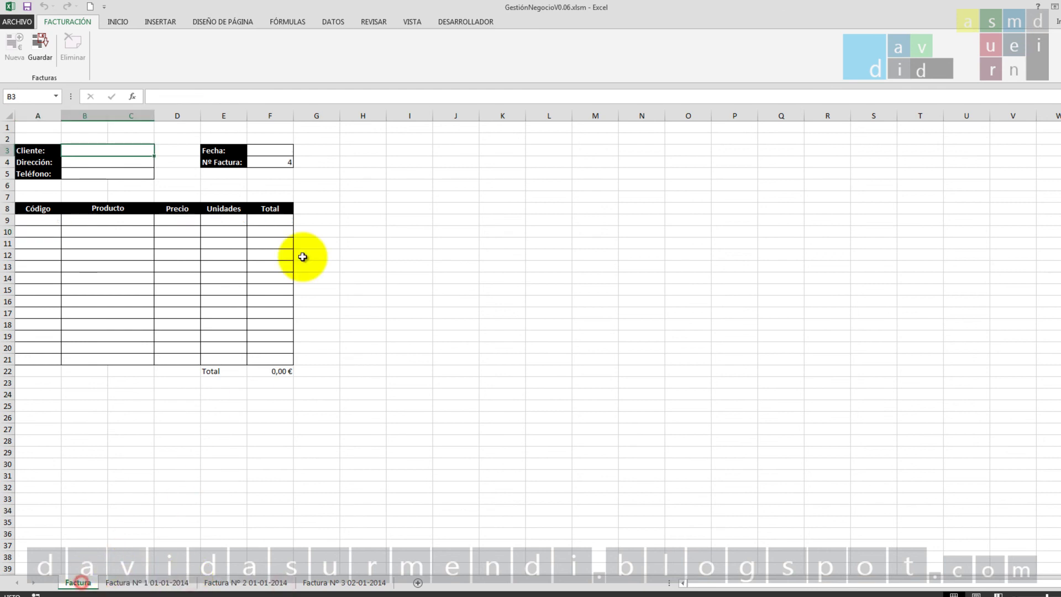
pyautogui.click(145, 584)
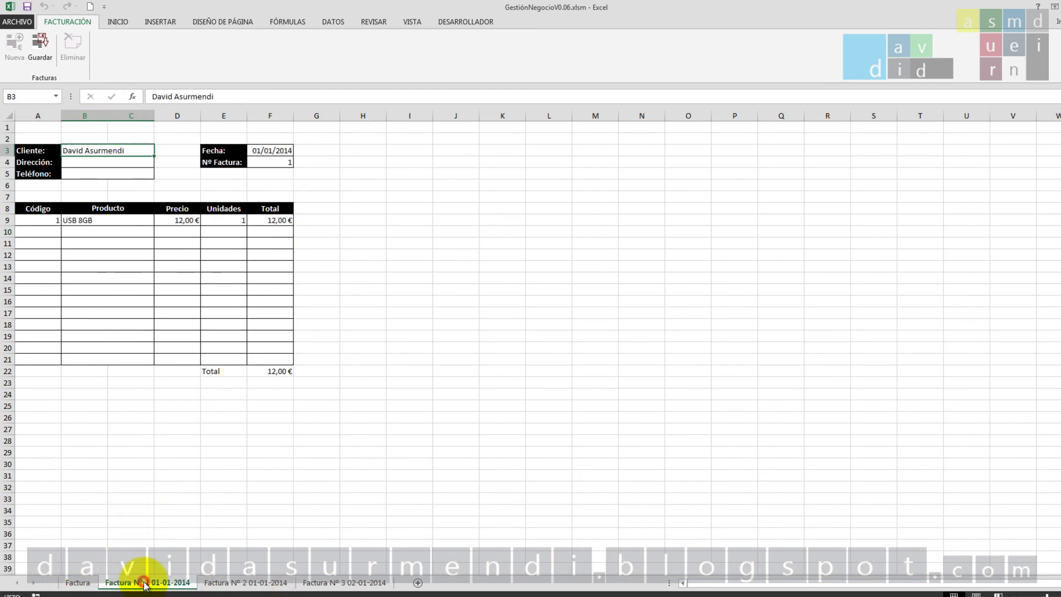
pyautogui.click(246, 582)
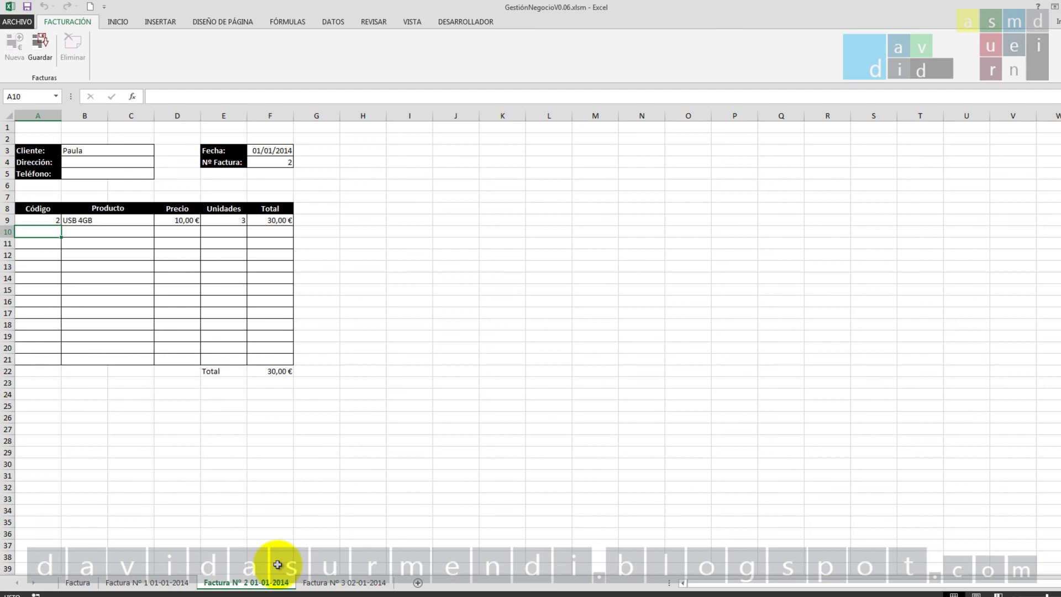
pyautogui.click(119, 582)
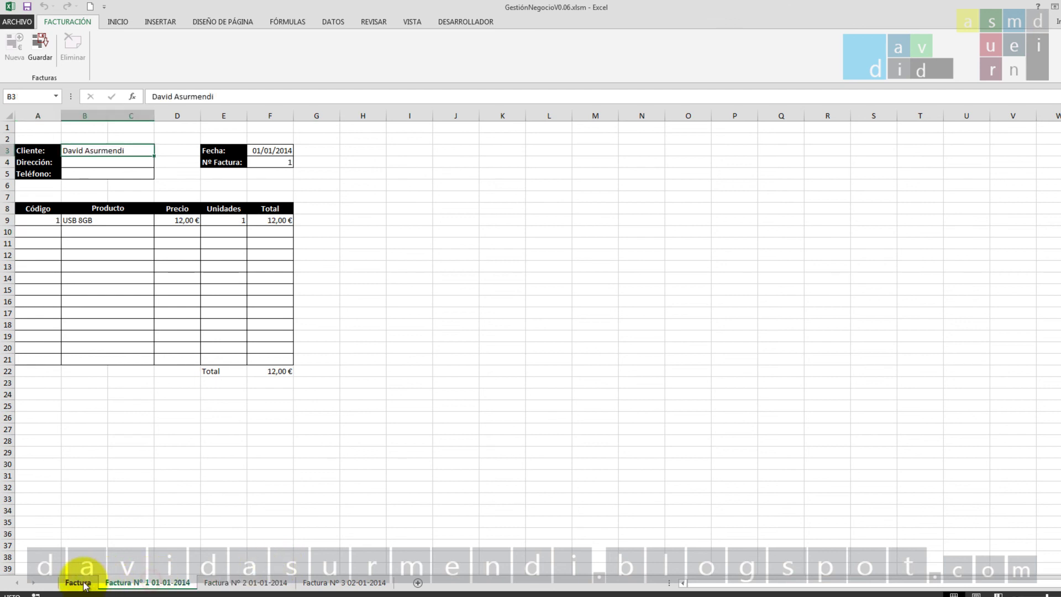
pyautogui.click(80, 582)
pyautogui.click(114, 582)
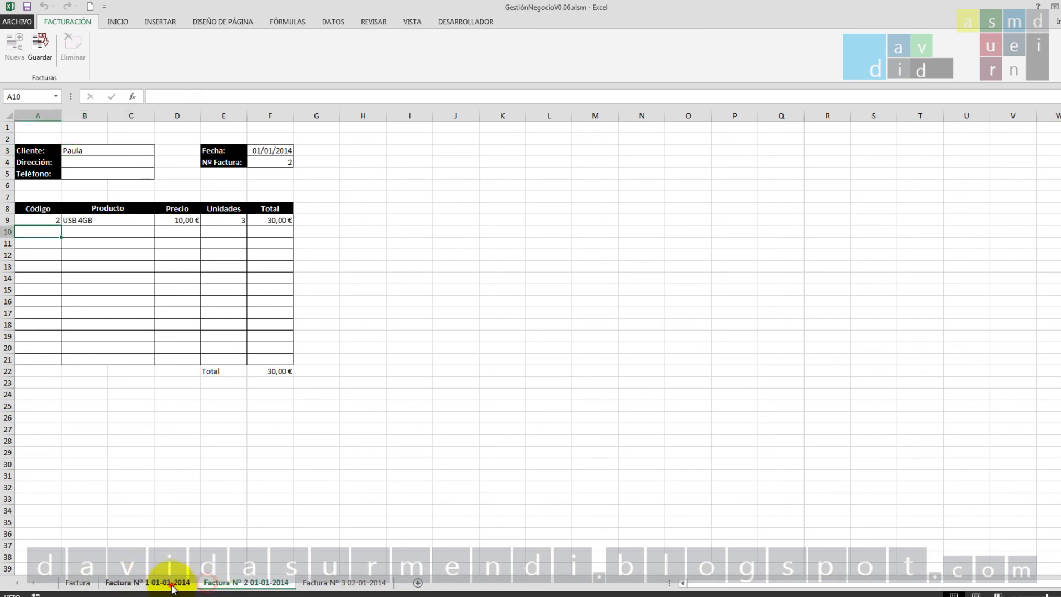
pyautogui.moveTo(170, 583); pyautogui.dragTo(103, 584)
pyautogui.click(78, 582)
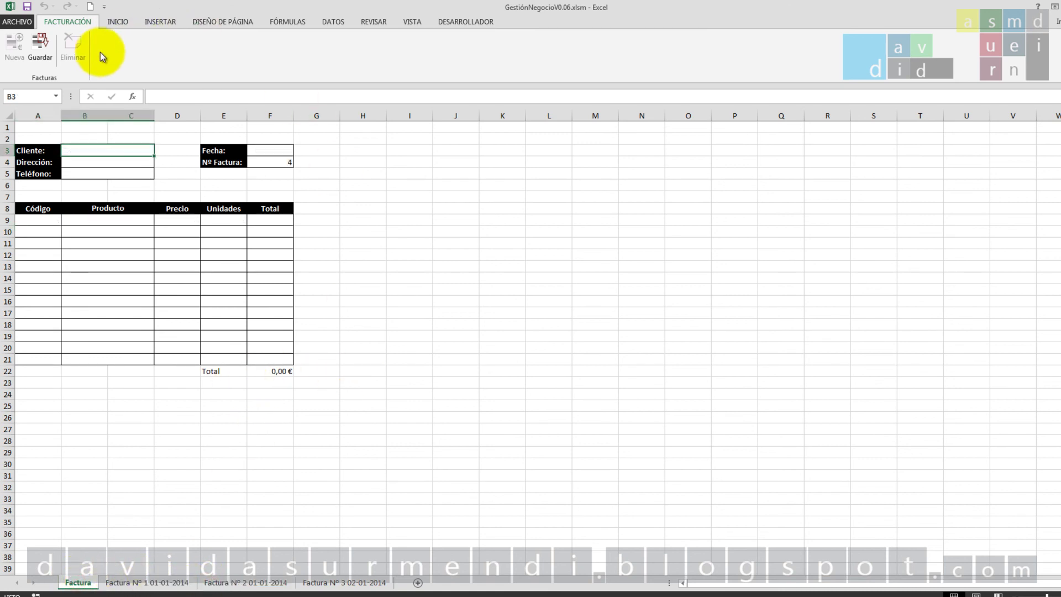